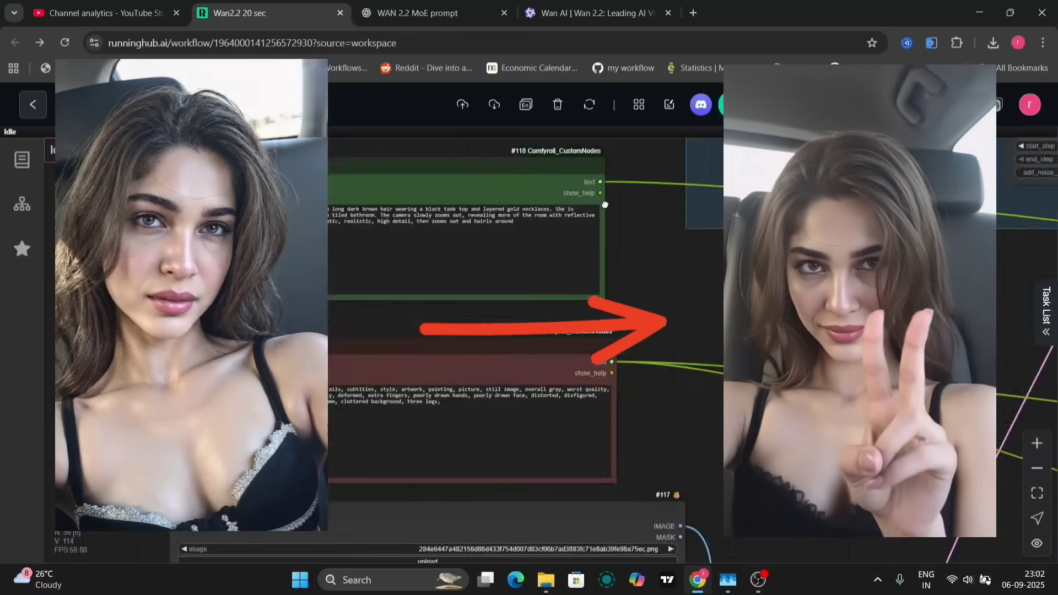
- Scroll the canvas down to the mirror-selfie Load Image preview and the Resize Image v2 node
scroll(604, 204, "down", 10)
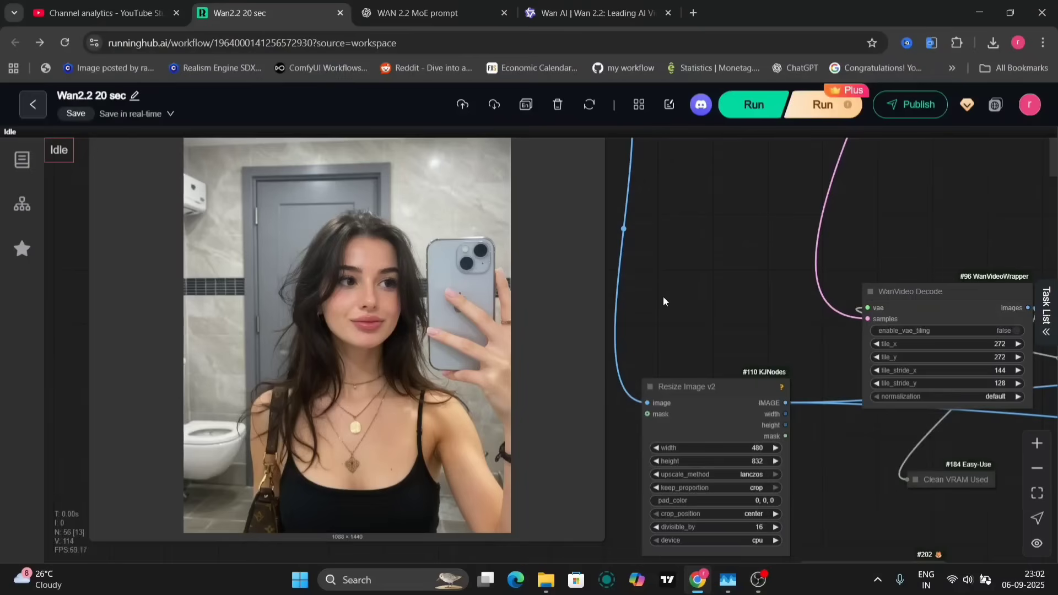
- Move past the length 20, FPS 21 and Simple Math nodes to the bathroom-mirror Positive prompt
scroll(664, 301, "down", 5)
left_click_drag(663, 297, 680, 128)
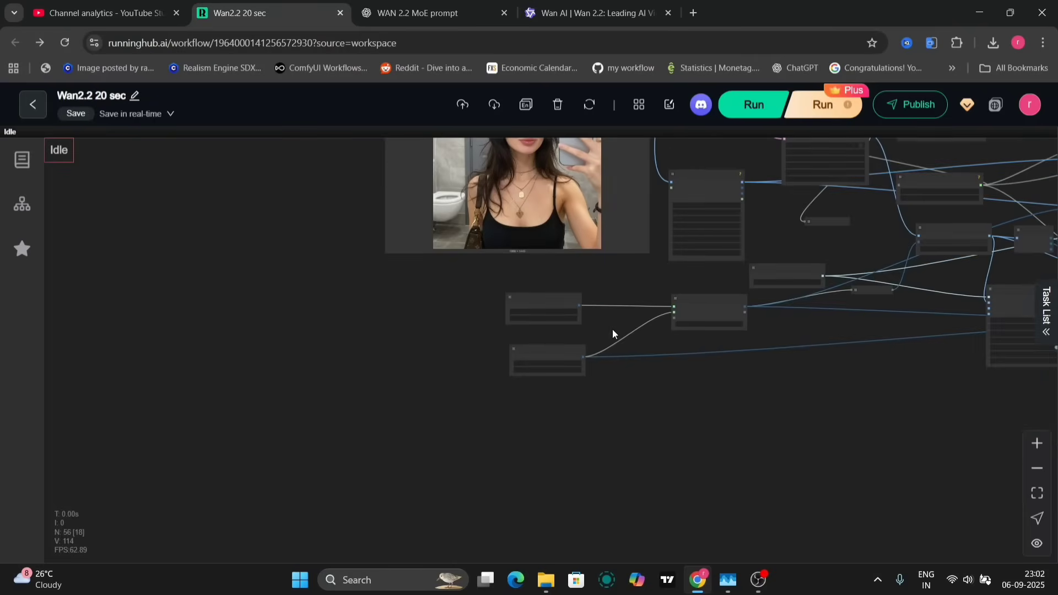
scroll(613, 330, "up", 5)
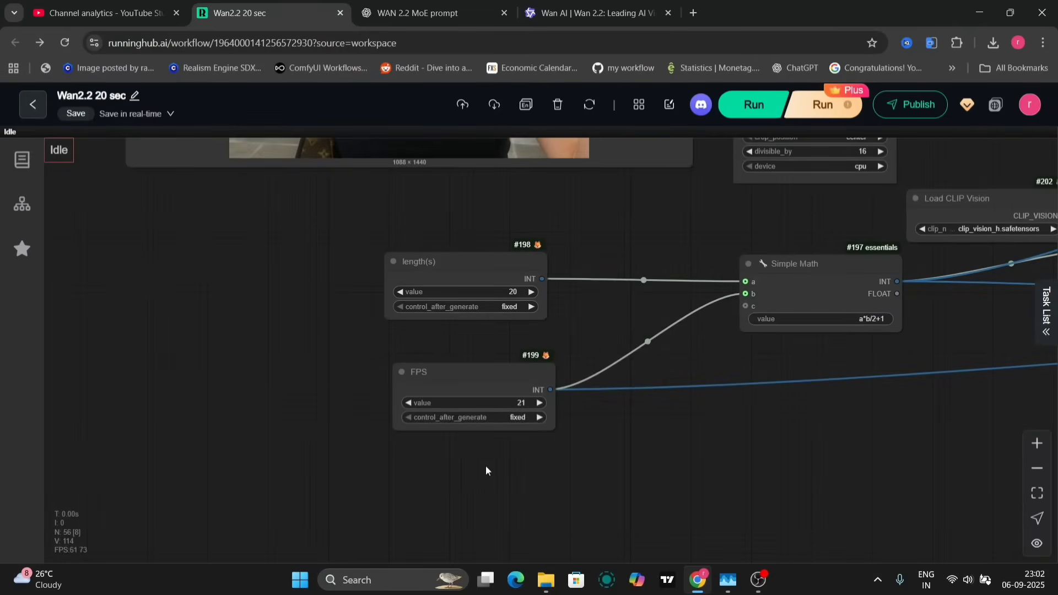
scroll(642, 329, "down", 6)
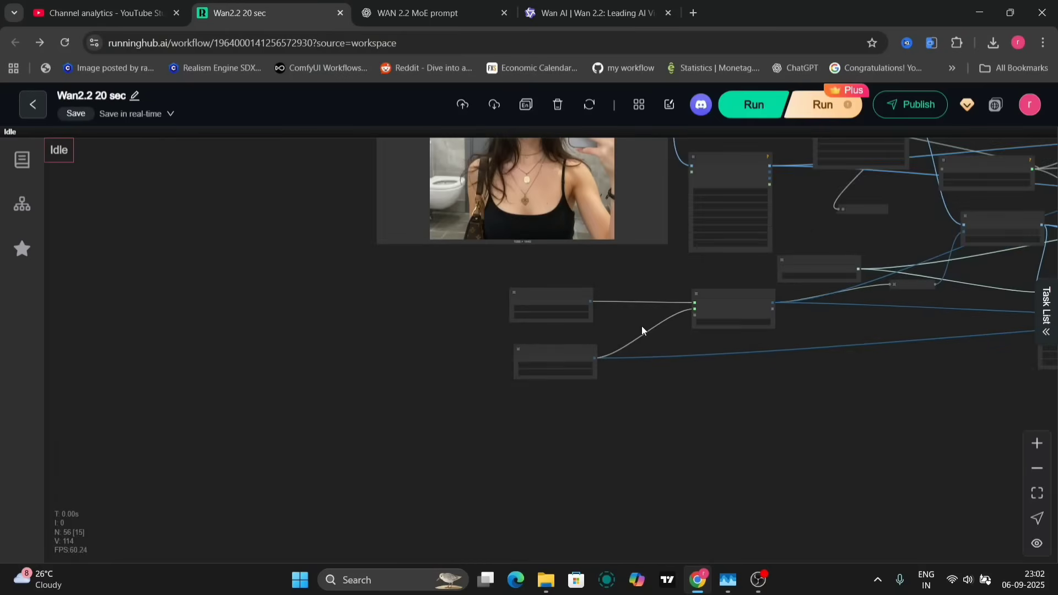
left_click_drag(825, 214, 907, 466)
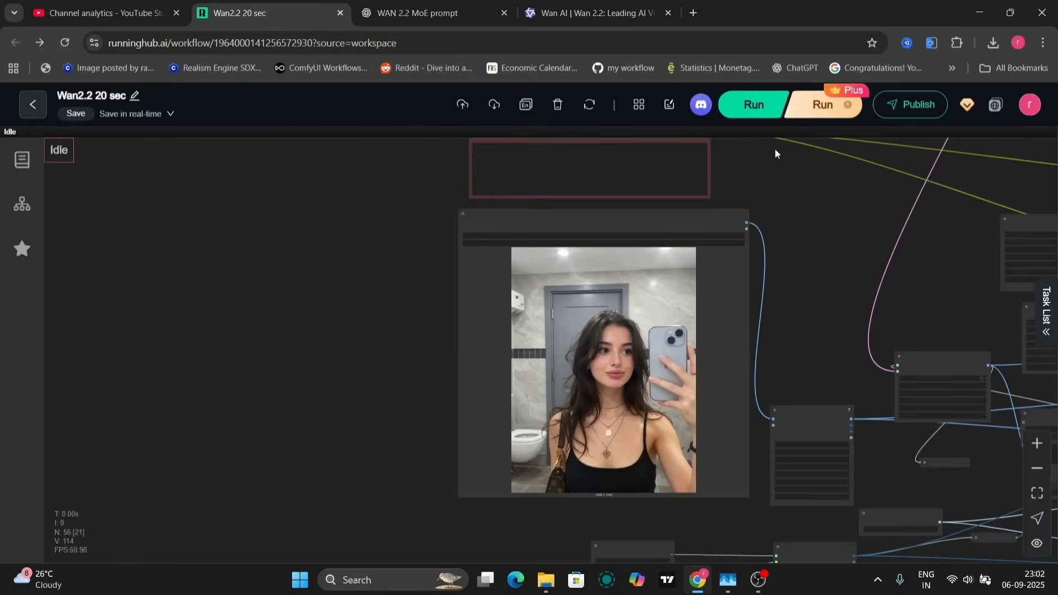
left_click_drag(775, 148, 832, 391)
scroll(783, 300, "up", 8)
scroll(965, 390, "down", 4)
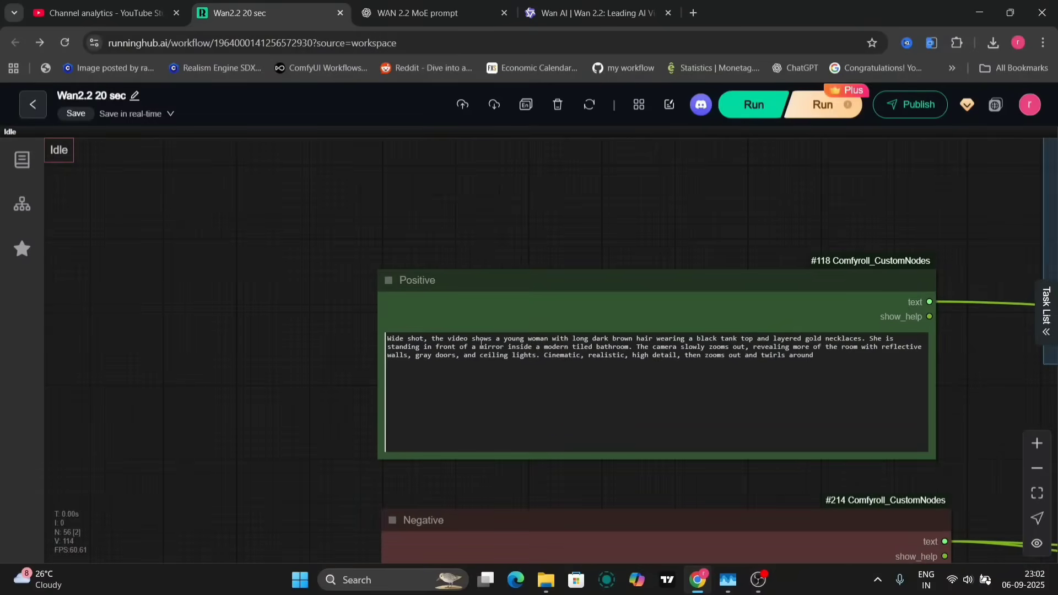
left_click(570, 339)
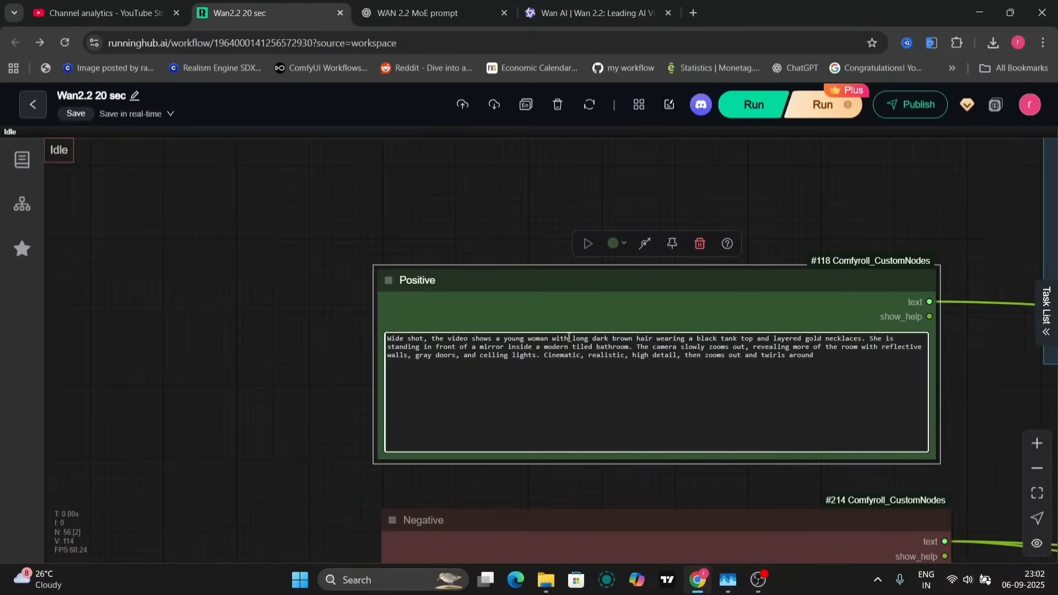
left_click_drag(632, 338, 849, 330)
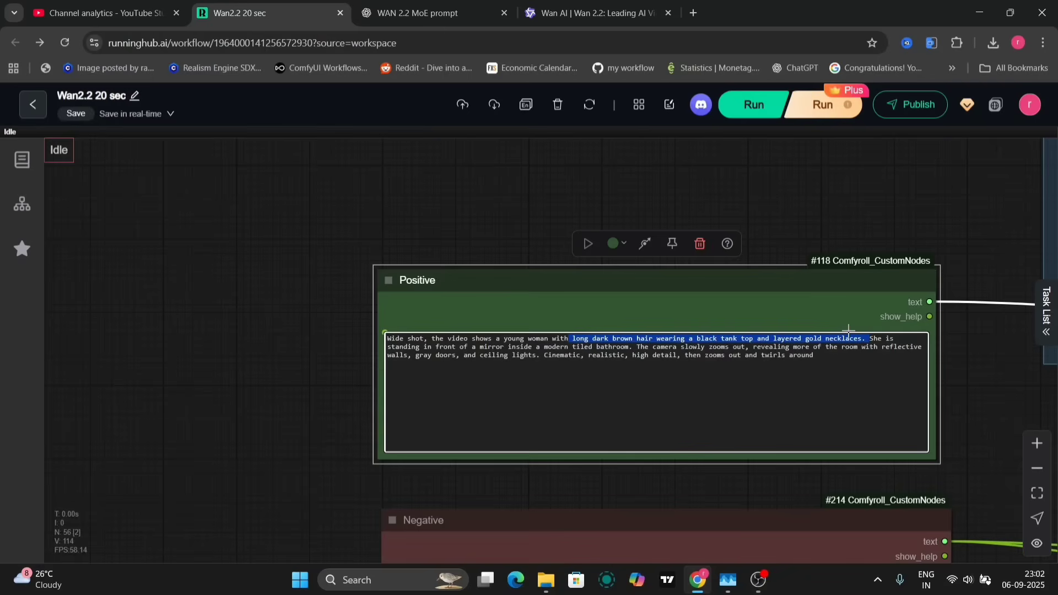
left_click_drag(849, 330, 866, 330)
left_click_drag(638, 346, 895, 347)
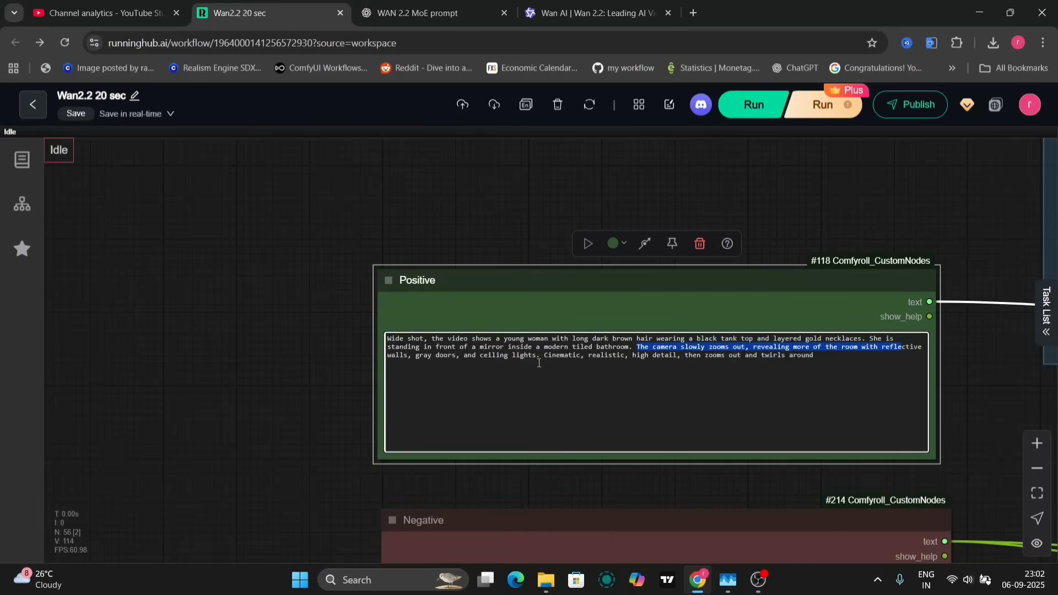
left_click_drag(628, 355, 822, 355)
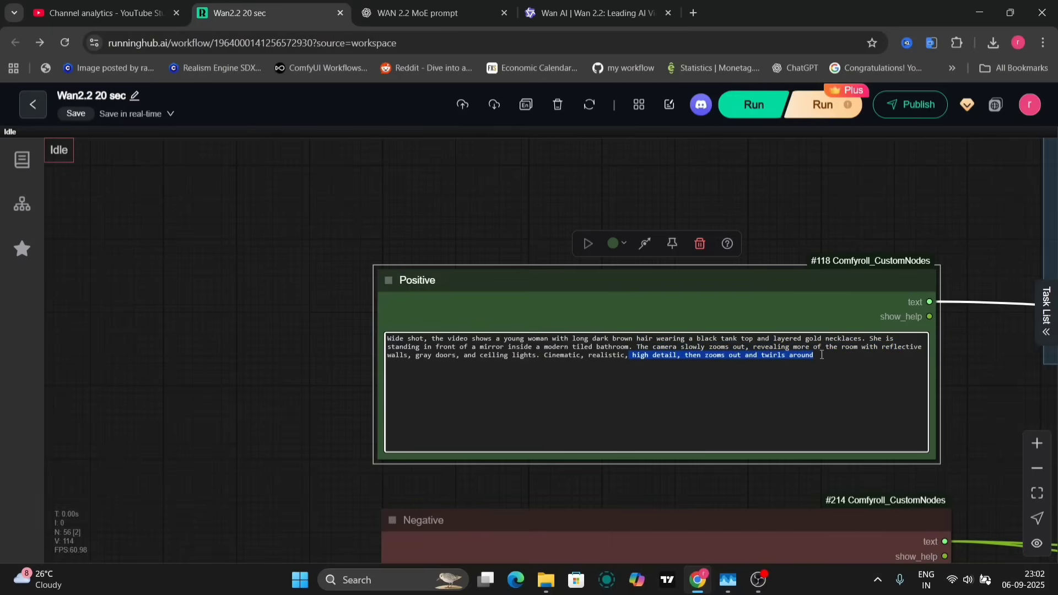
left_click(959, 366)
scroll(959, 366, "down", 8)
left_click_drag(959, 366, 428, 518)
scroll(797, 355, "up", 7)
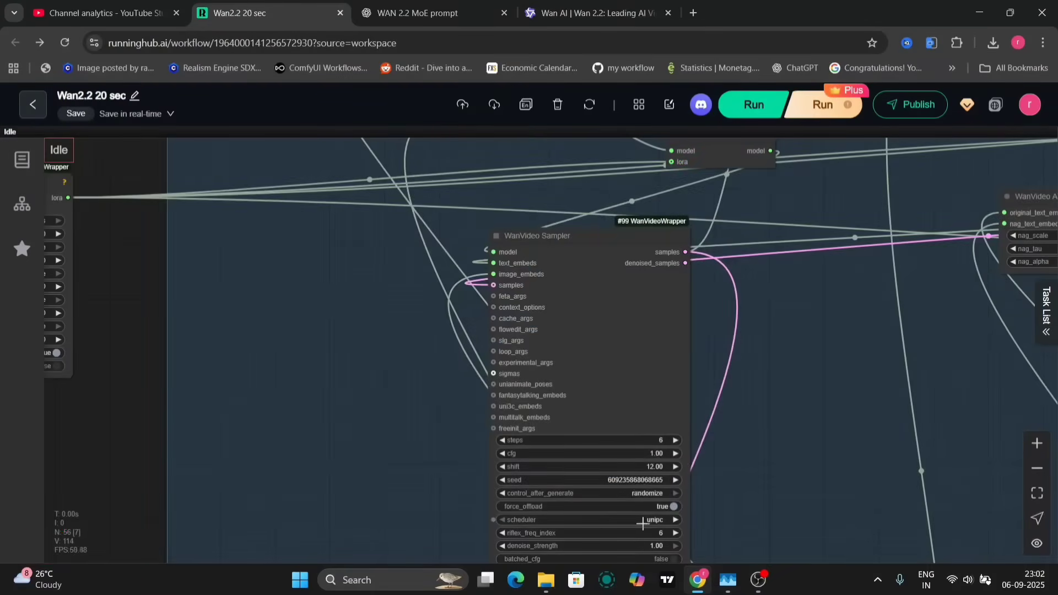
scroll(809, 487, "down", 6)
scroll(808, 487, "up", 4)
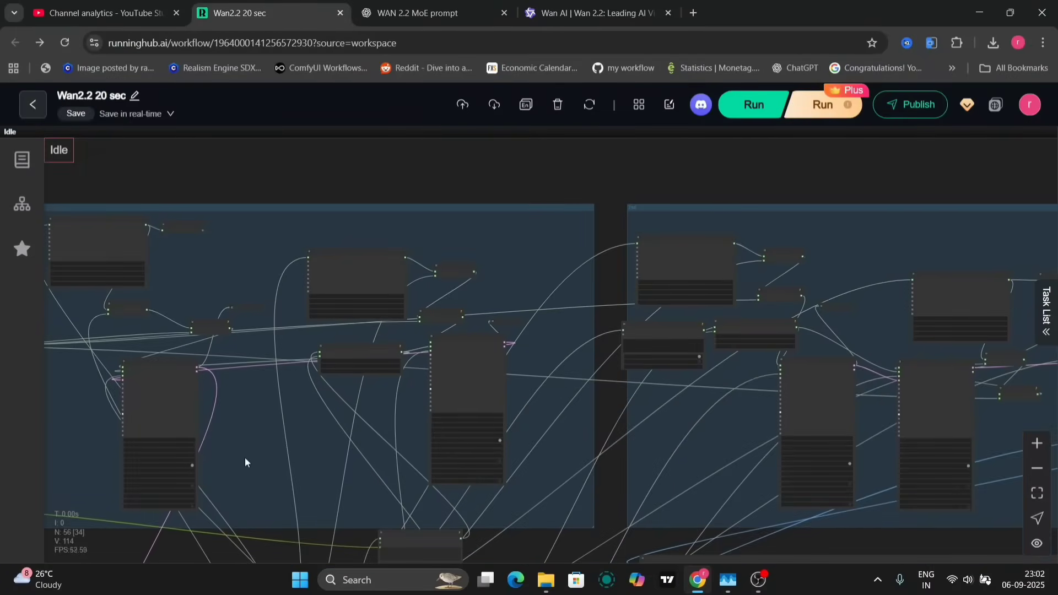
scroll(480, 421, "up", 5)
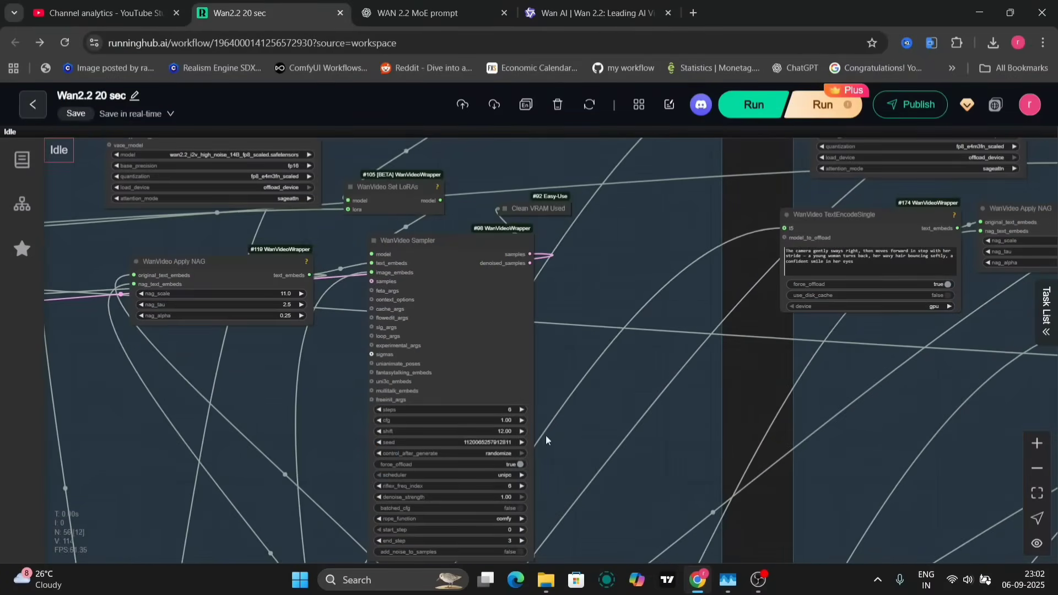
scroll(790, 500, "down", 6)
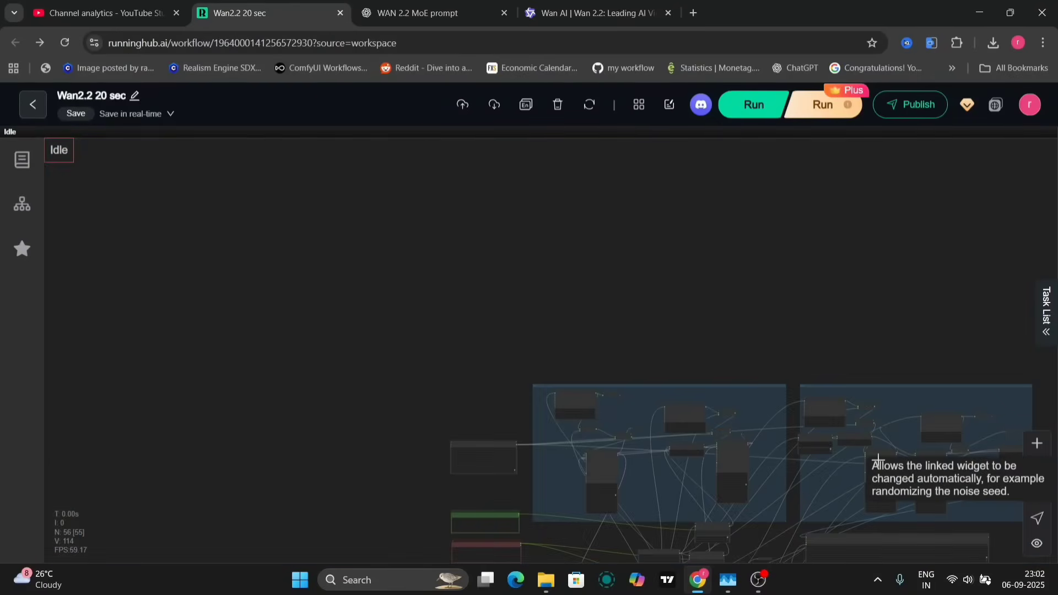
scroll(902, 485, "up", 6)
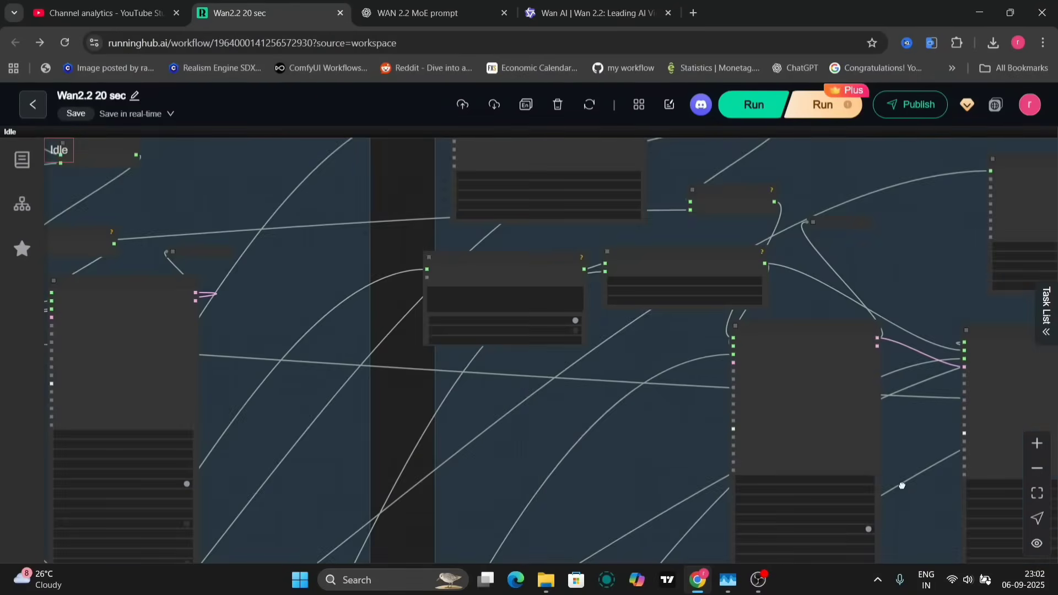
scroll(591, 266, "up", 5)
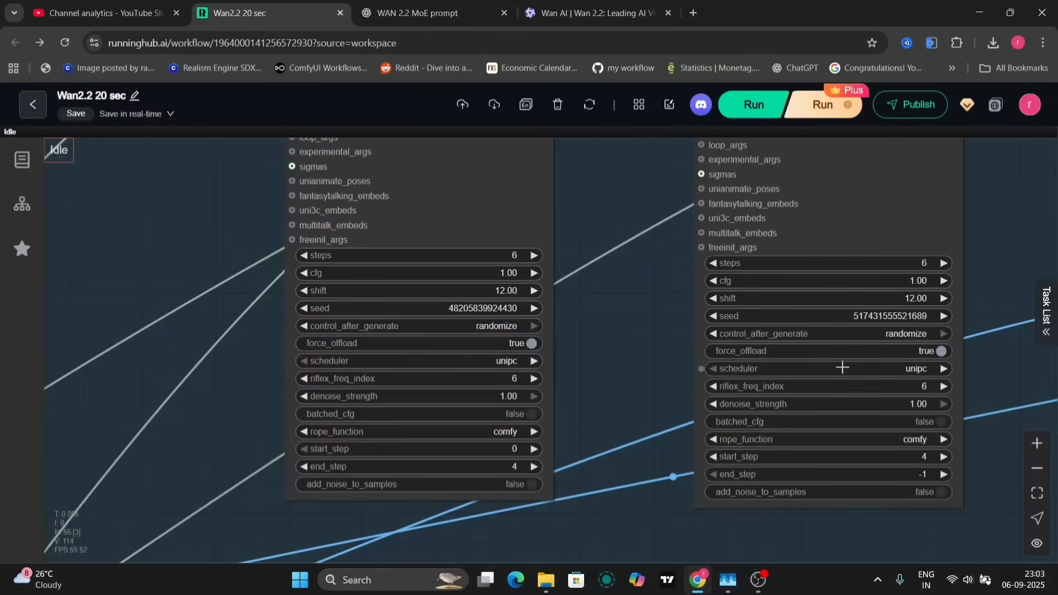
scroll(641, 489, "down", 10)
- Zoom out and center the Video Combine preview to watch the bathroom mirror video
left_click_drag(681, 309, 680, 282)
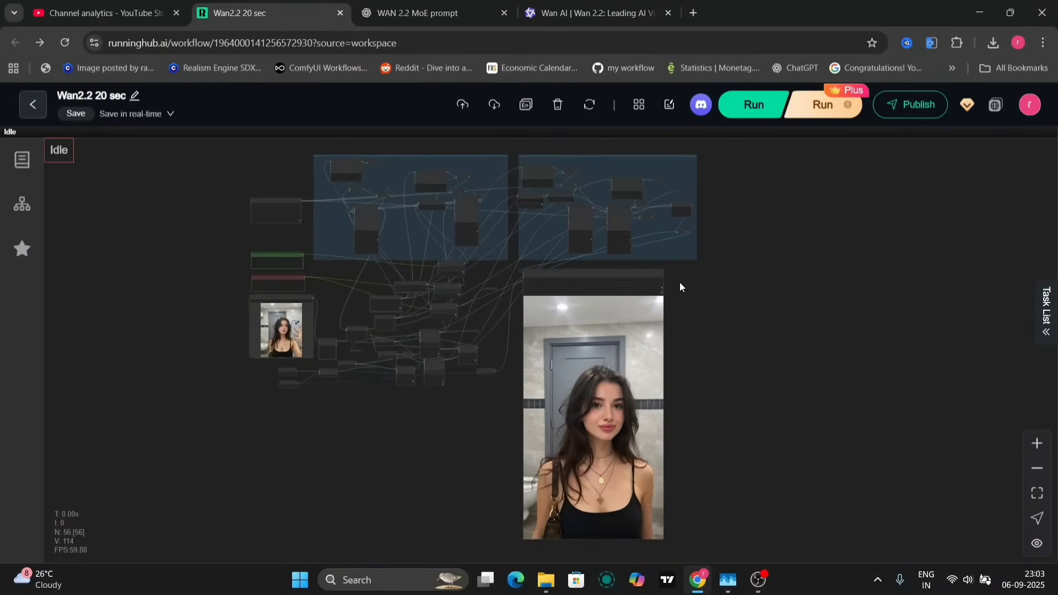
scroll(687, 328, "up", 4)
left_click_drag(686, 441, 720, 291)
scroll(684, 326, "up", 3)
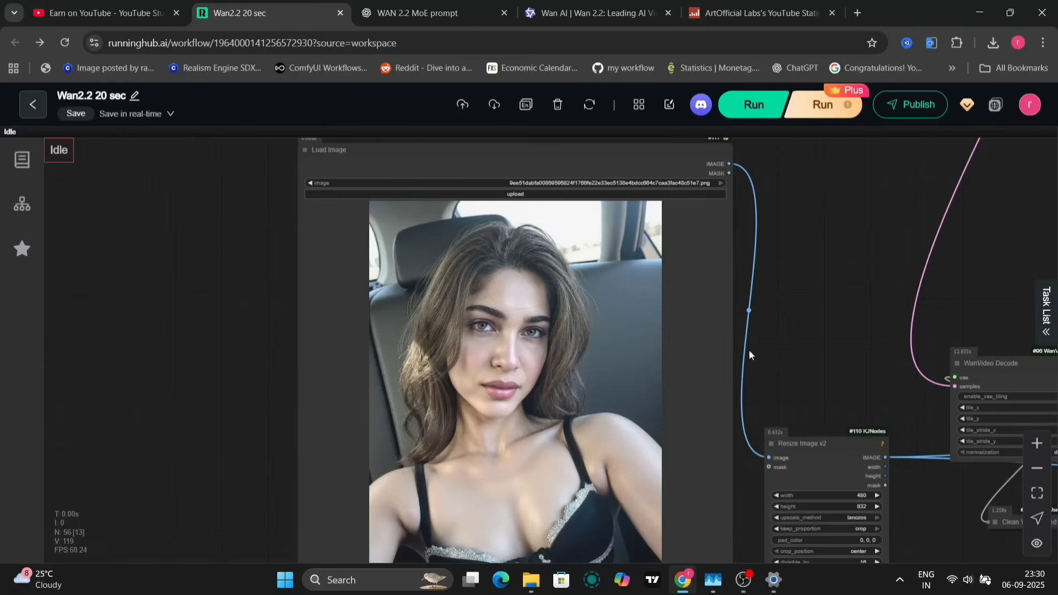
scroll(749, 356, "down", 2)
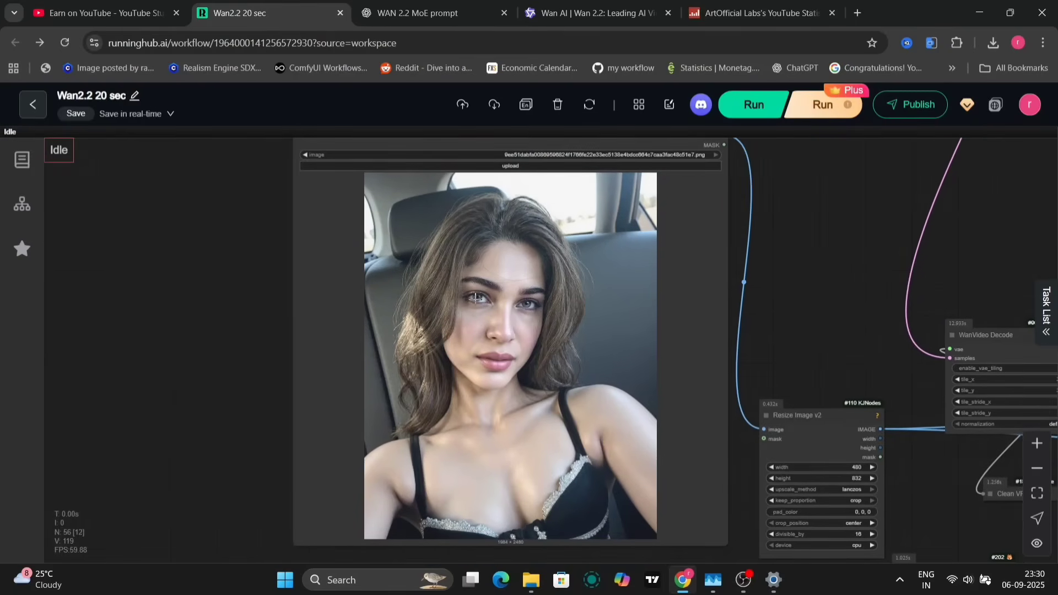
- Move past the length and FPS nodes up to the car-backseat peace-sign Positive CR Text node
scroll(476, 299, "up", 3)
scroll(475, 298, "down", 3)
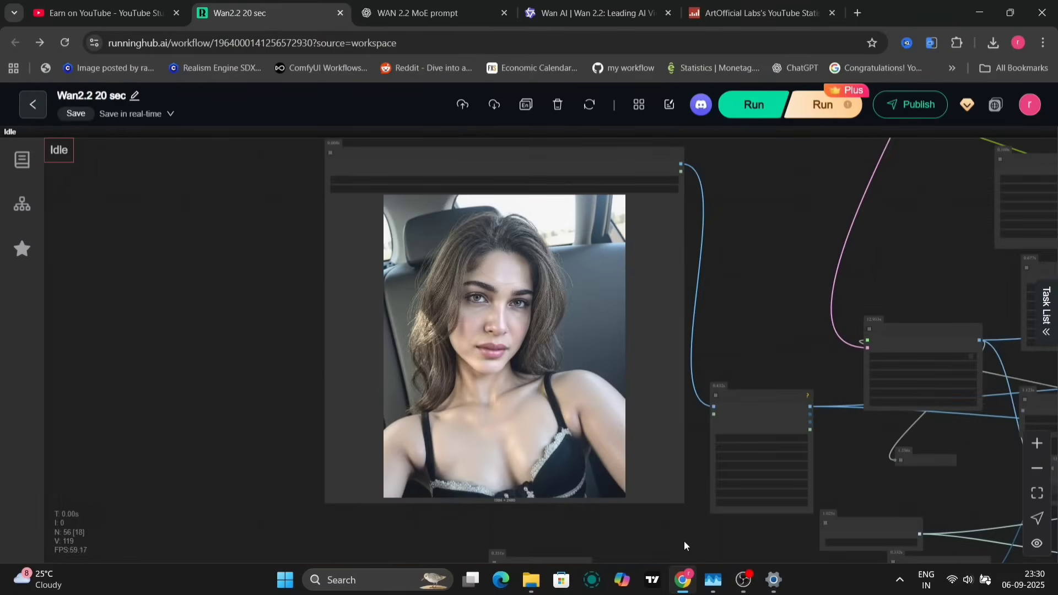
scroll(652, 359, "down", 3)
scroll(644, 310, "up", 3)
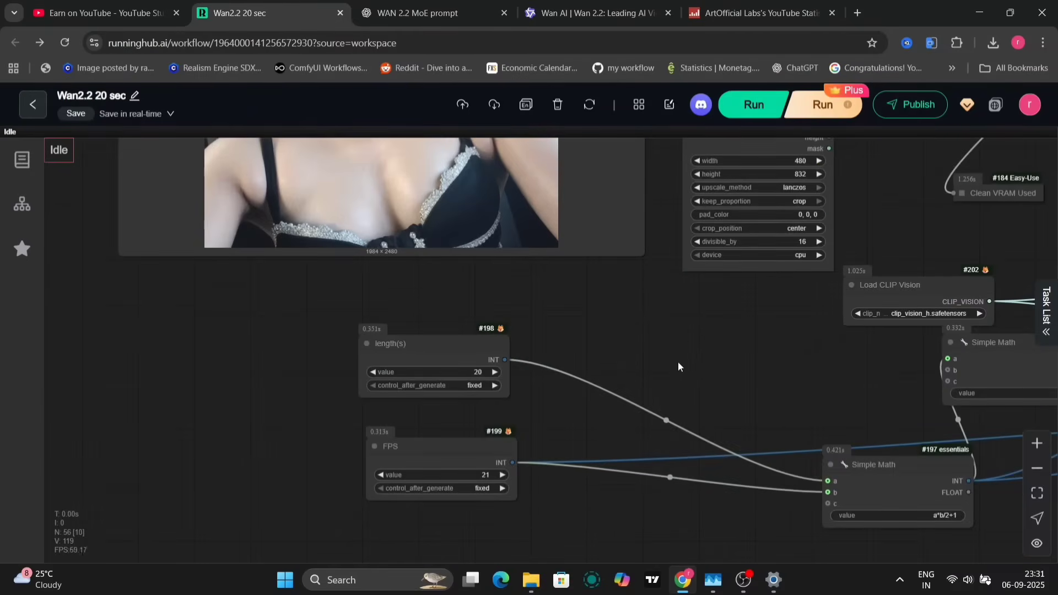
scroll(687, 343, "down", 3)
scroll(685, 345, "up", 2)
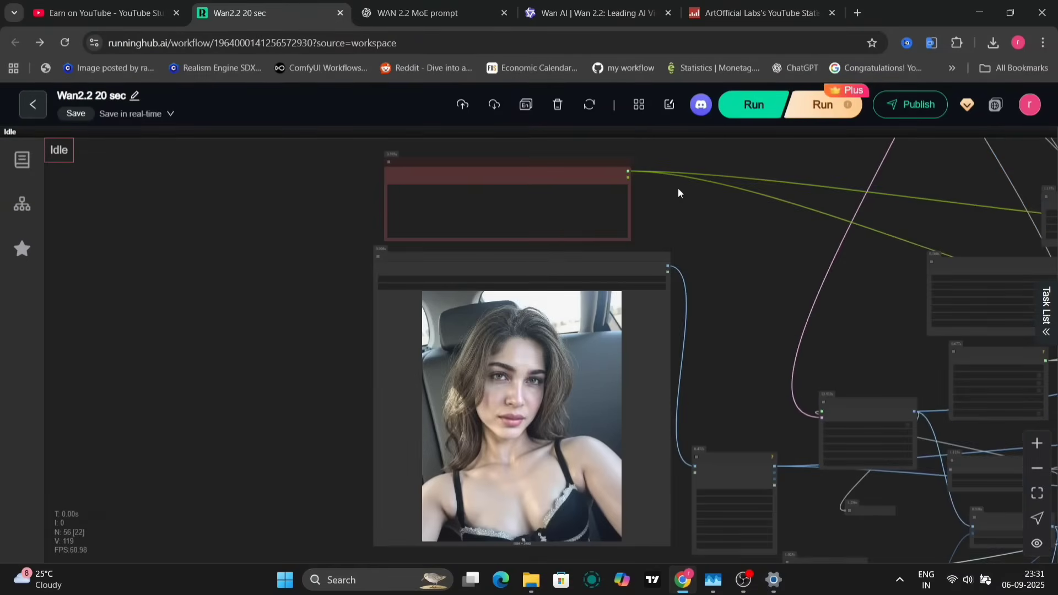
left_click_drag(679, 192, 694, 488)
scroll(673, 373, "up", 5)
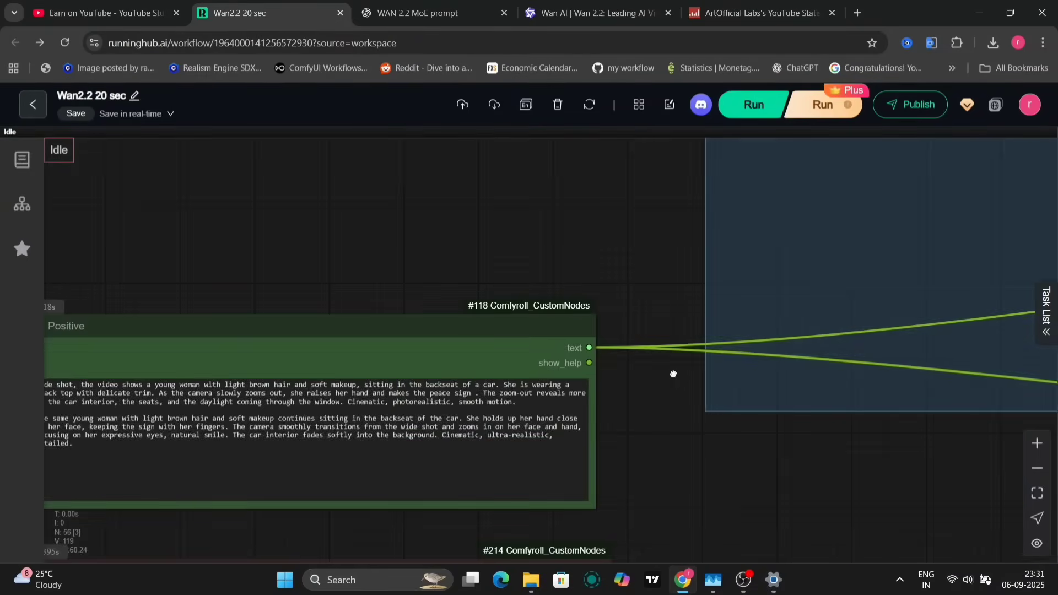
left_click_drag(674, 373, 951, 309)
right_click(951, 309)
left_click_drag(697, 437, 785, 447)
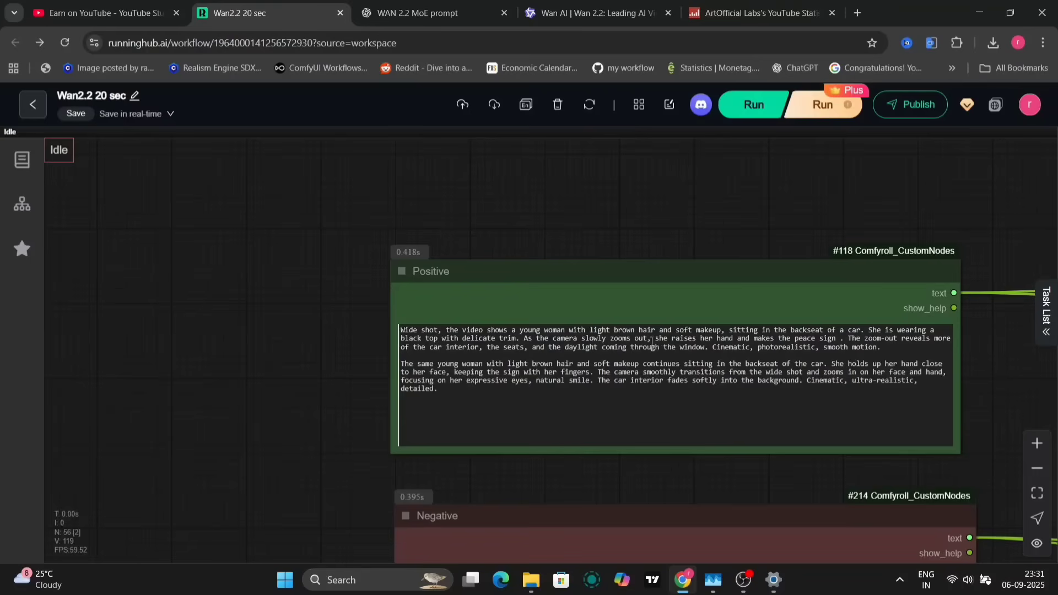
left_click_drag(655, 339, 835, 339)
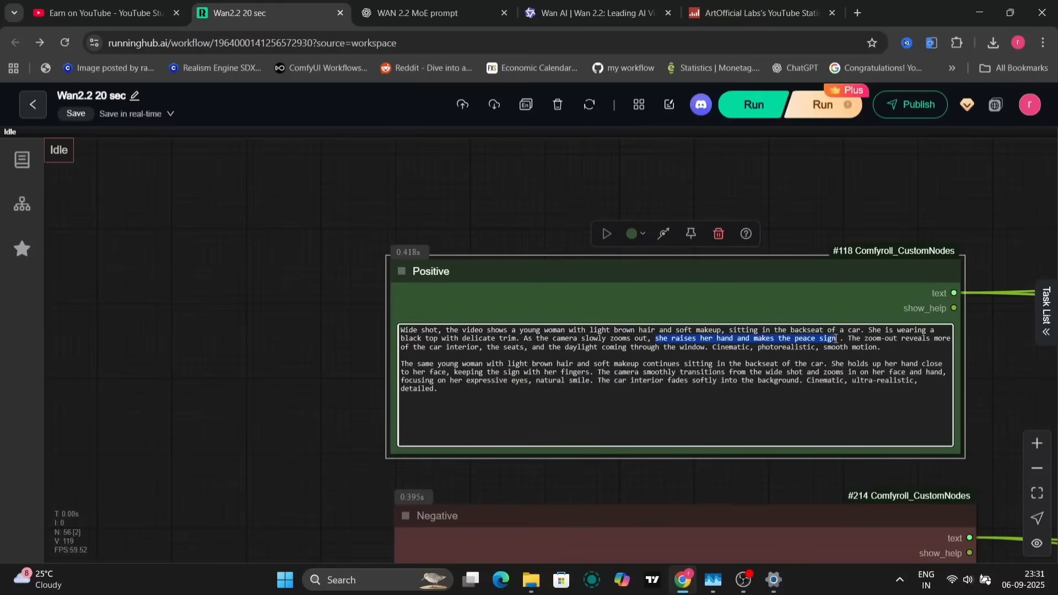
left_click(838, 340)
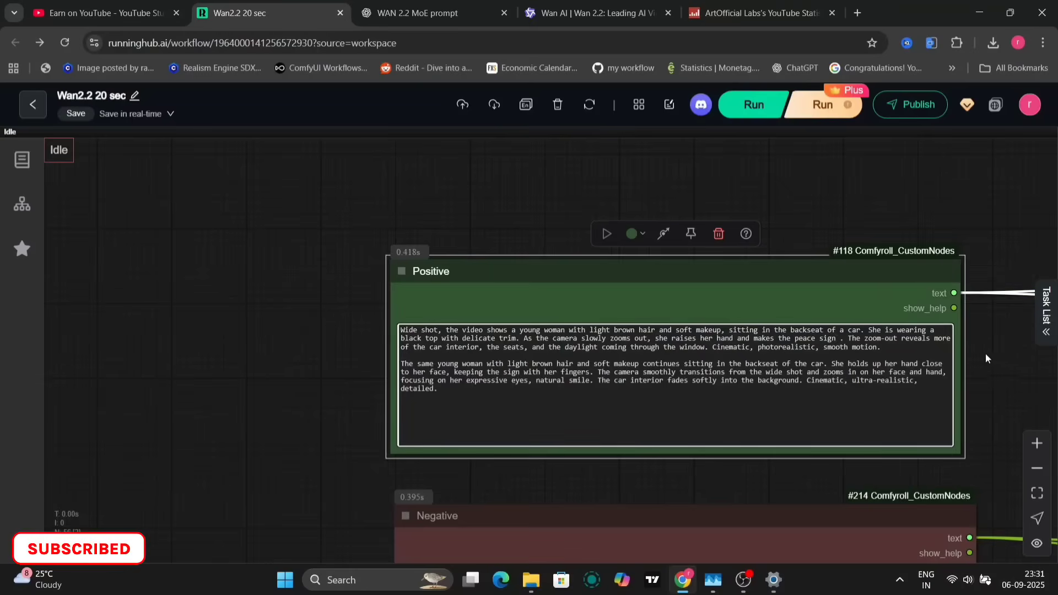
- Zoom out and bring the Video Combine output with the 0:19 car-selfie video into view
scroll(1010, 359, "down", 8)
left_click_drag(1010, 360, 573, 490)
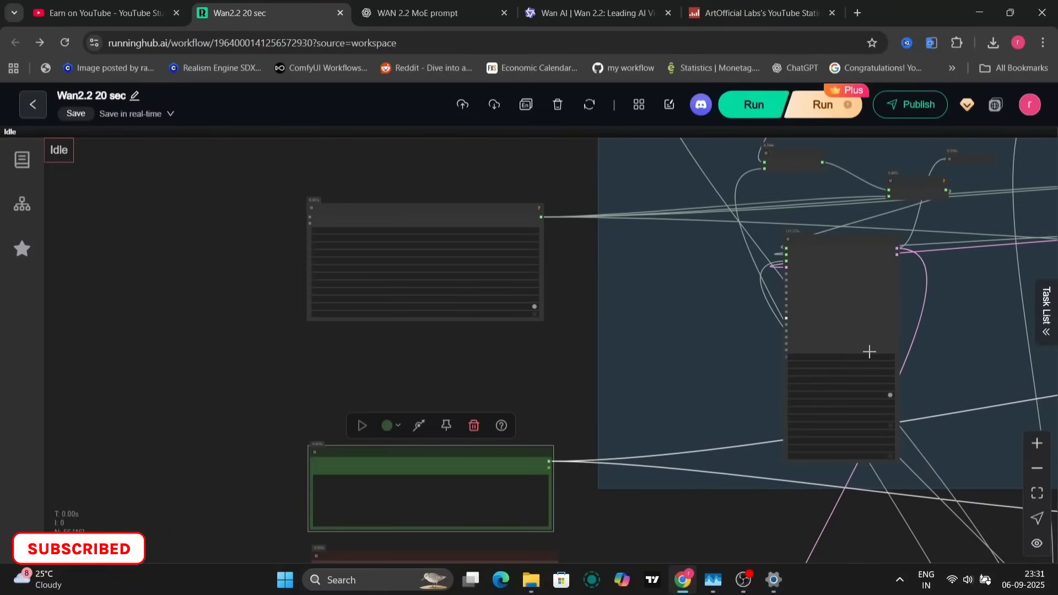
scroll(924, 343, "up", 3)
scroll(885, 422, "down", 10)
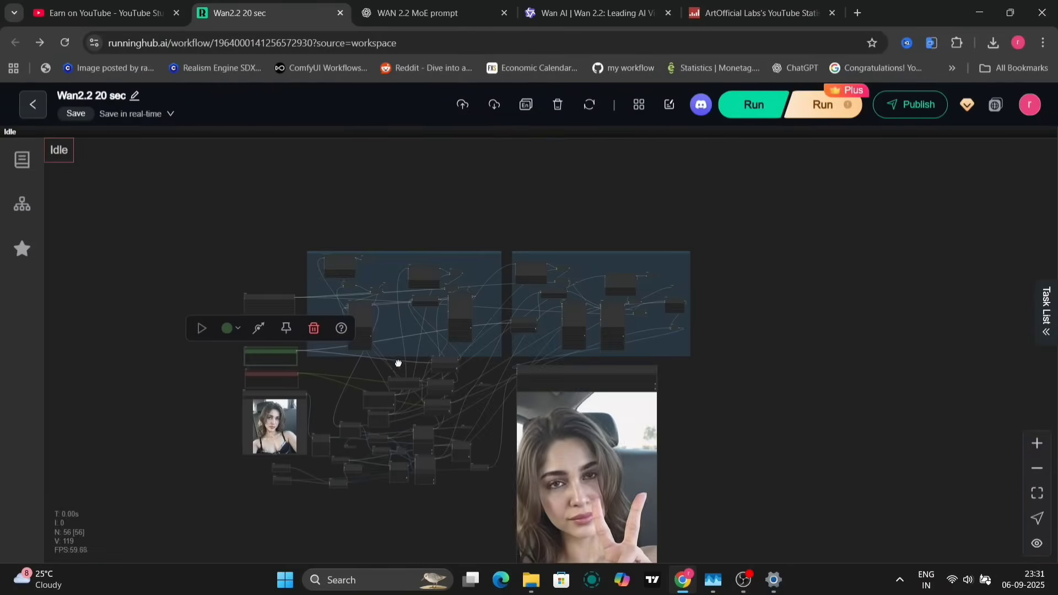
left_click_drag(910, 449, 401, 363)
left_click_drag(489, 523, 457, 379)
scroll(482, 421, "up", 3)
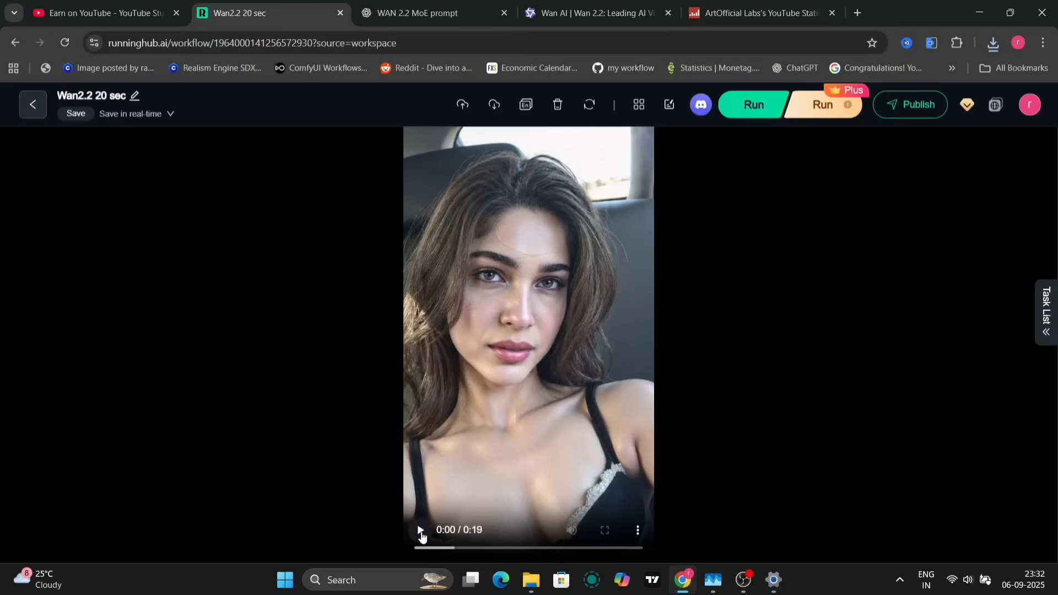
- Play the car peace-sign video through to its 0:19 end
left_click(420, 531)
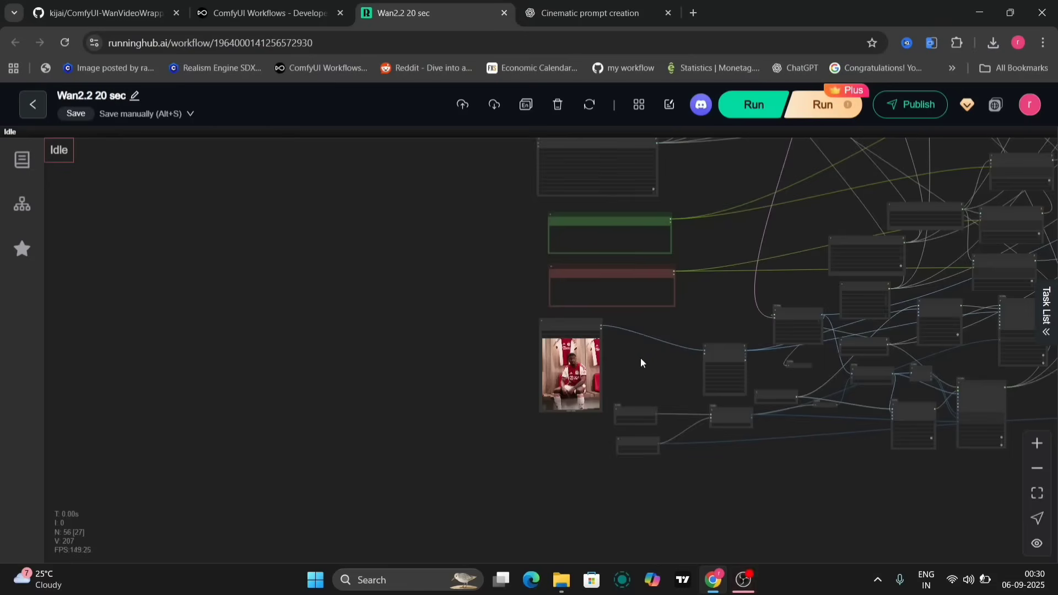
scroll(637, 359, "up", 5)
scroll(384, 340, "down", 5)
left_click_drag(640, 345, 519, 239)
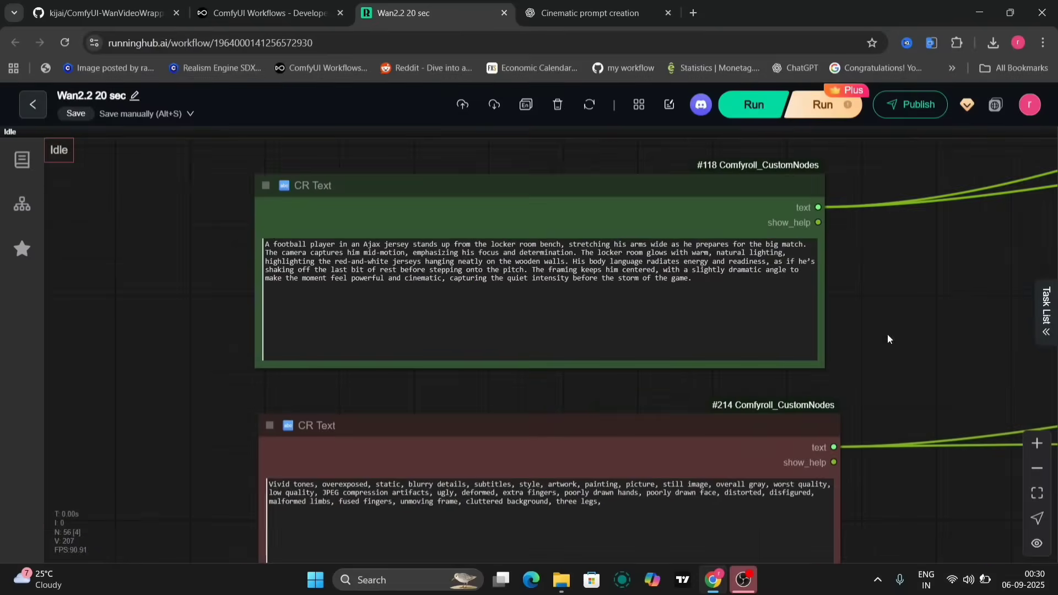
left_click_drag(265, 244, 574, 253)
left_click(693, 278)
scroll(575, 382, "down", 2)
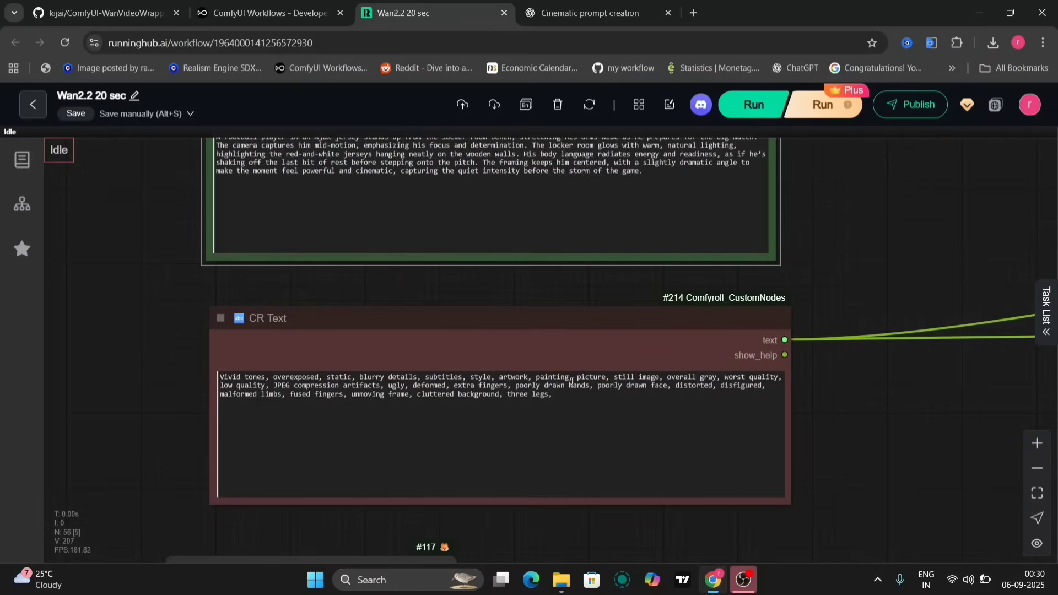
scroll(925, 272, "down", 8)
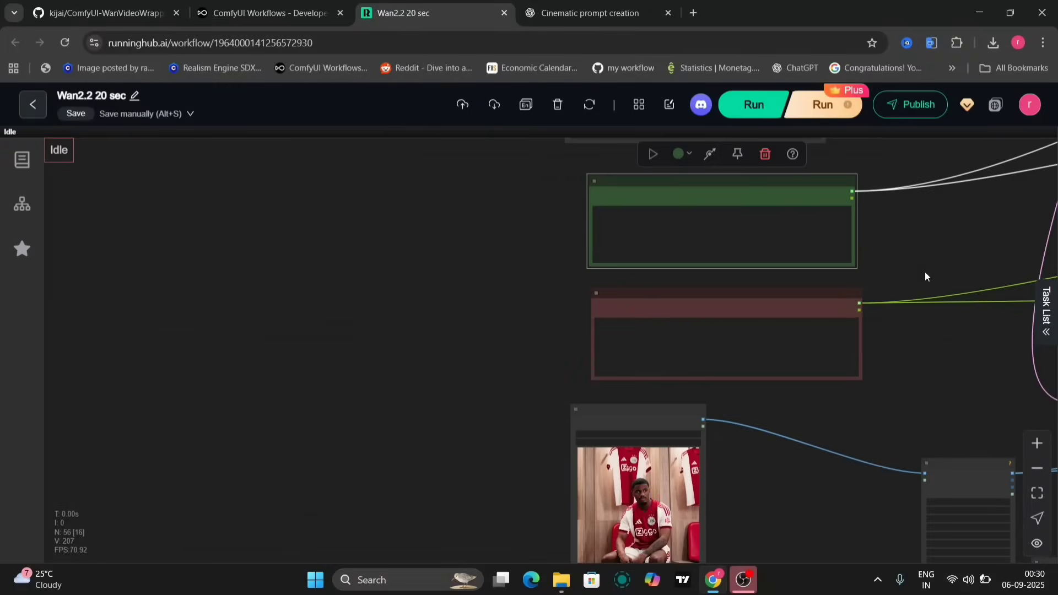
left_click_drag(925, 273, 488, 379)
scroll(488, 379, "down", 10)
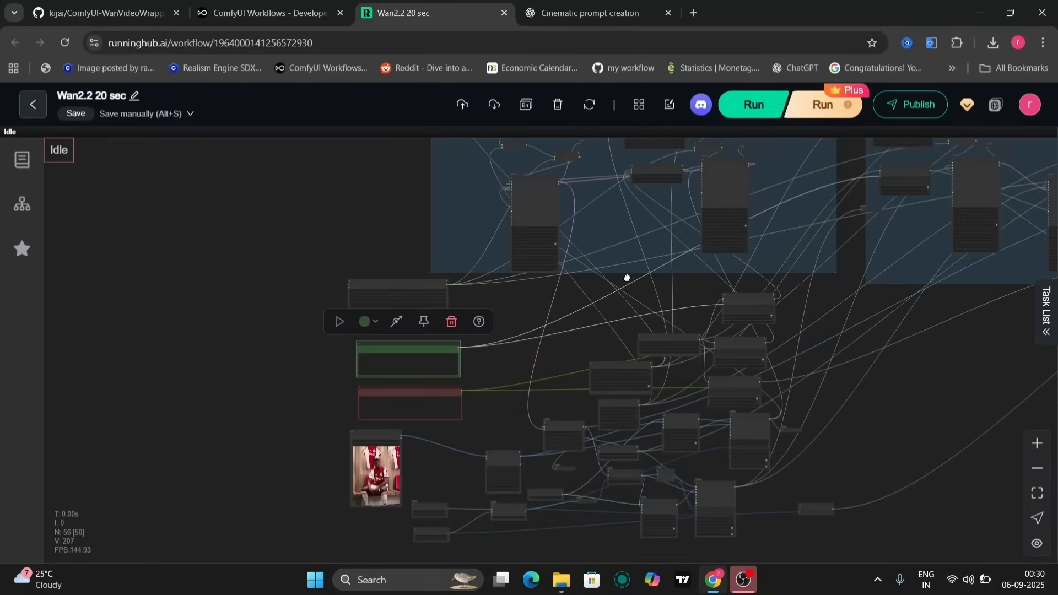
left_click_drag(627, 276, 638, 405)
scroll(595, 350, "up", 10)
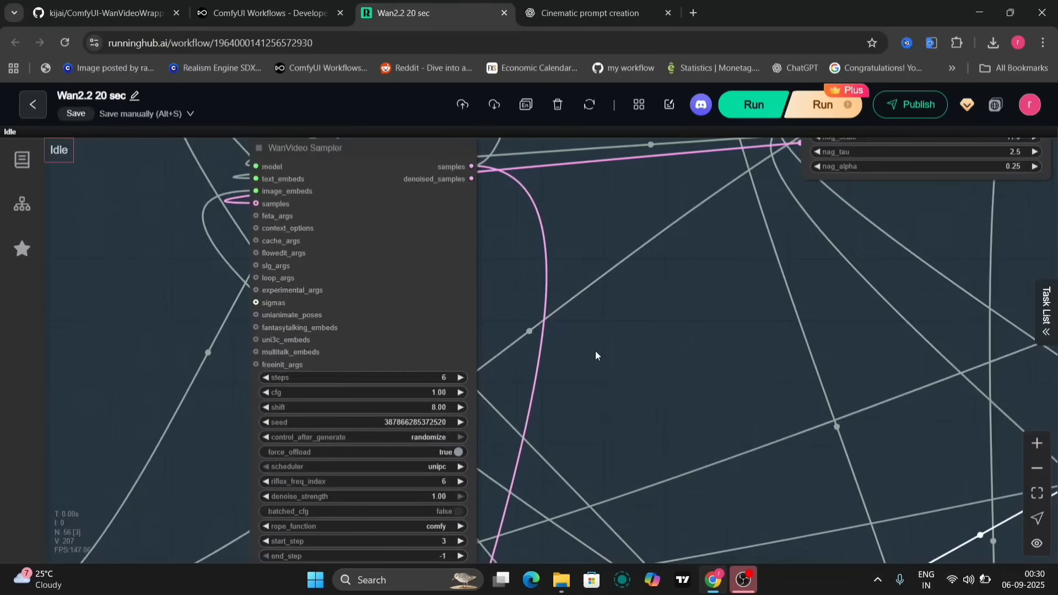
left_click_drag(596, 350, 615, 333)
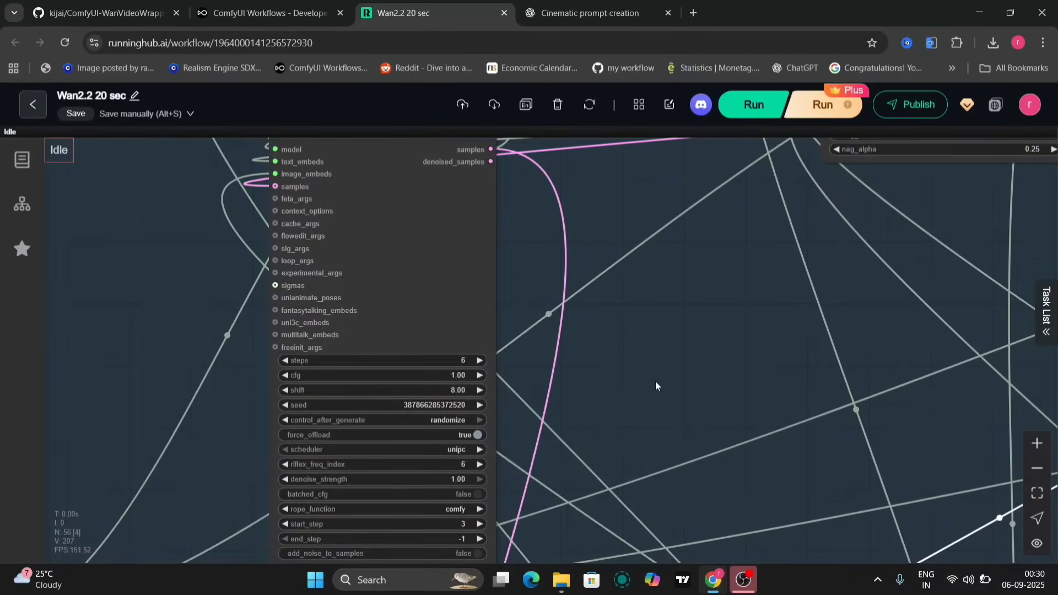
scroll(656, 383, "down", 5)
left_click_drag(657, 384, 354, 361)
scroll(699, 334, "up", 5)
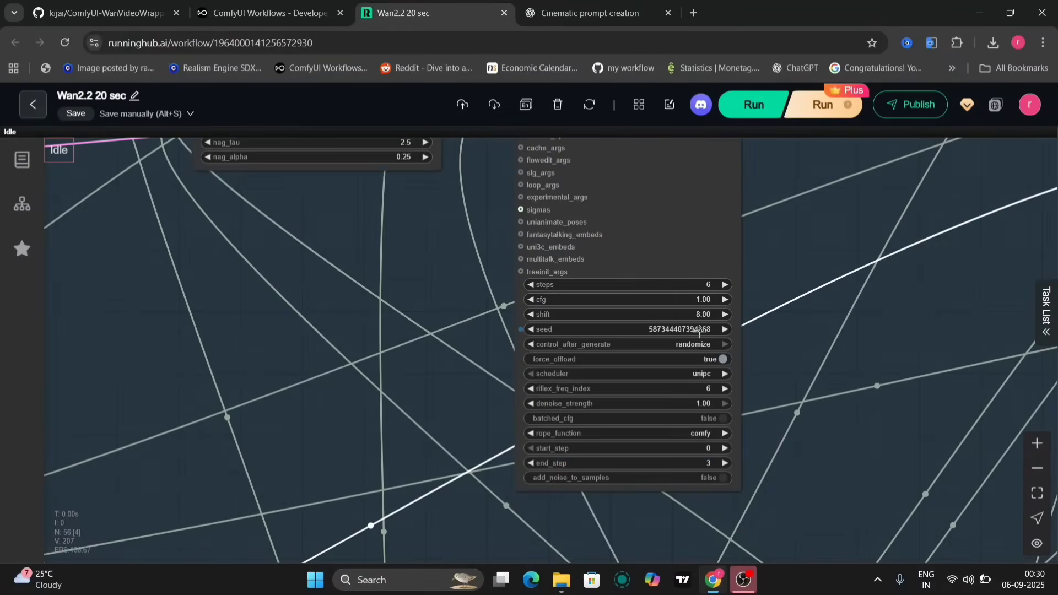
scroll(898, 351, "down", 5)
scroll(900, 356, "up", 4)
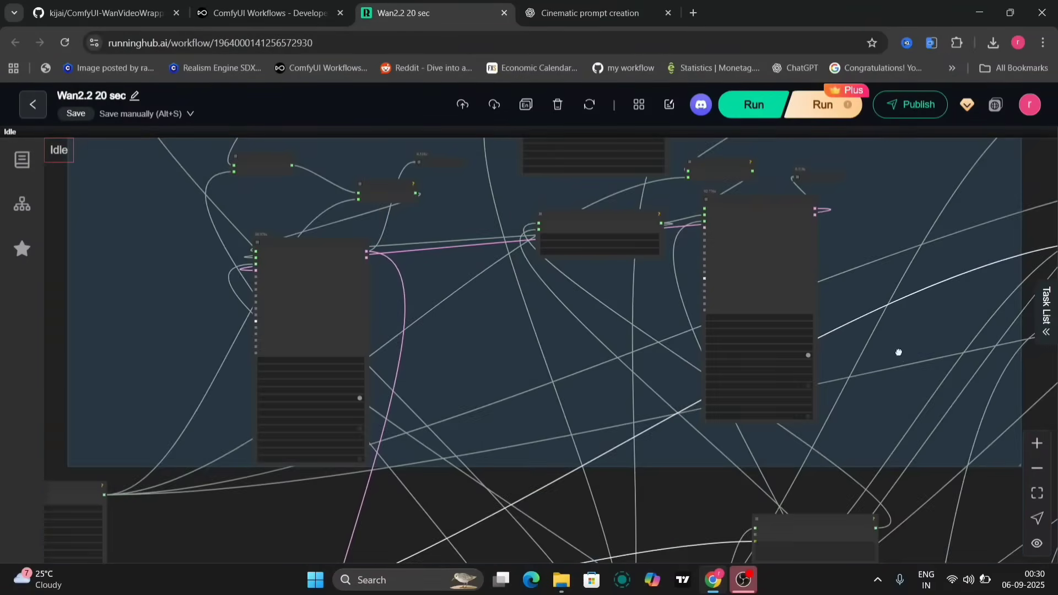
scroll(764, 369, "up", 5)
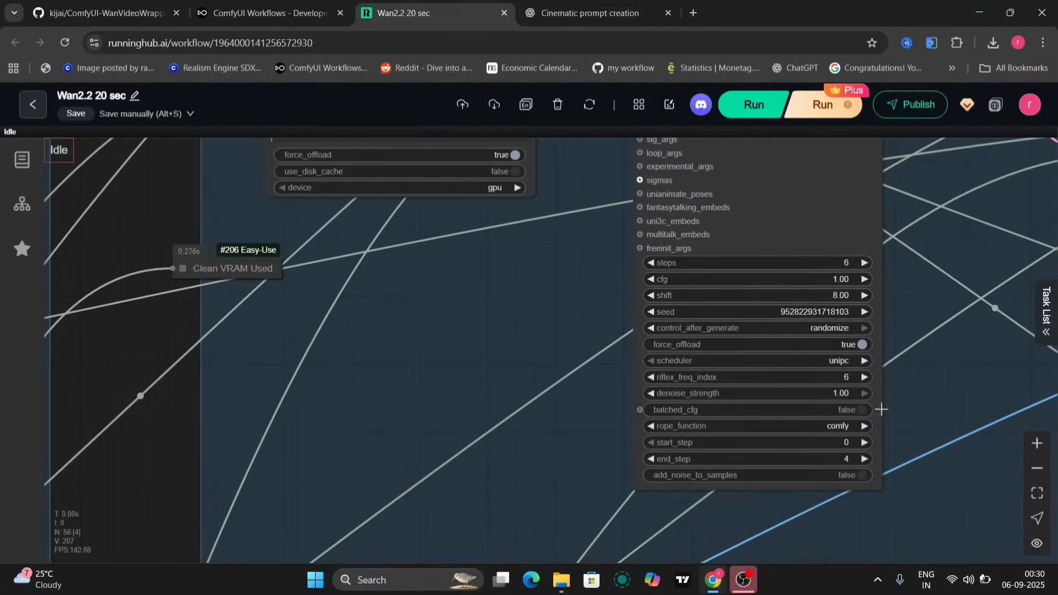
scroll(907, 365, "down", 4)
left_click_drag(906, 365, 479, 359)
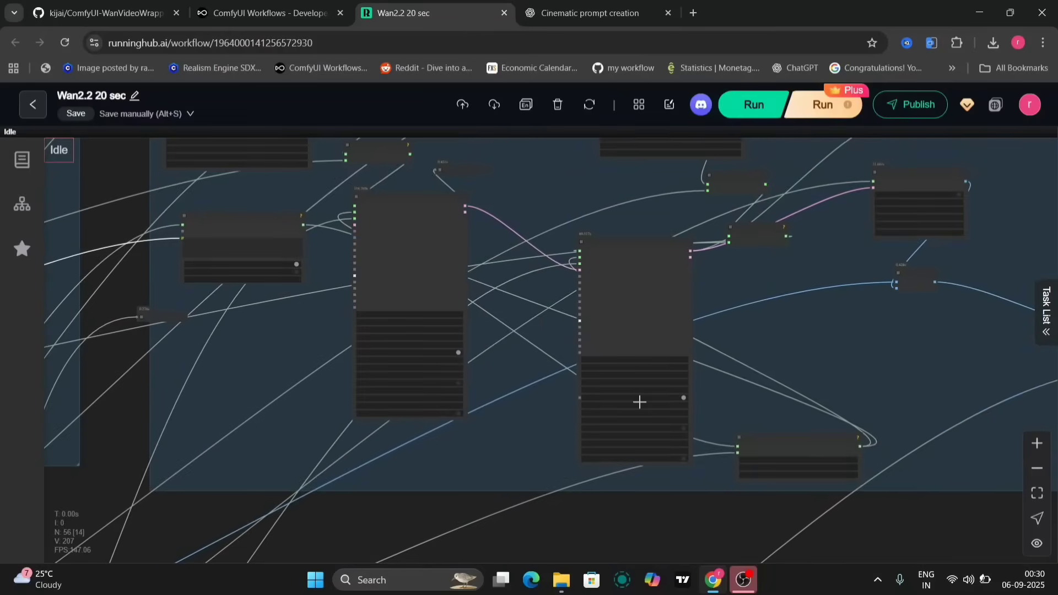
scroll(640, 402, "up", 3)
- Center the output preview, then open the footballer video full size from the Task List
scroll(640, 402, "down", 7)
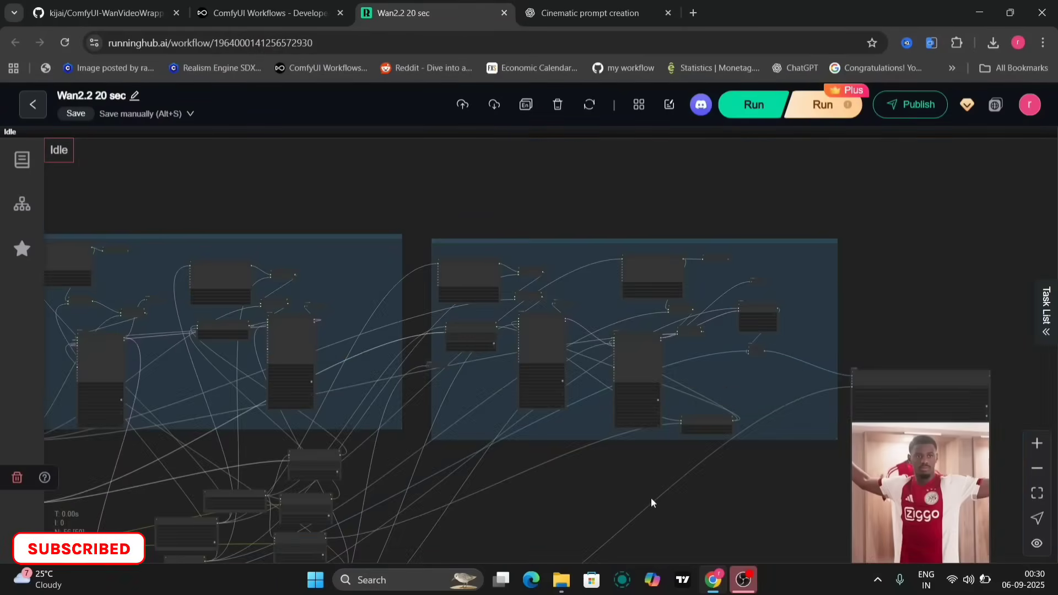
left_click_drag(650, 497, 358, 315)
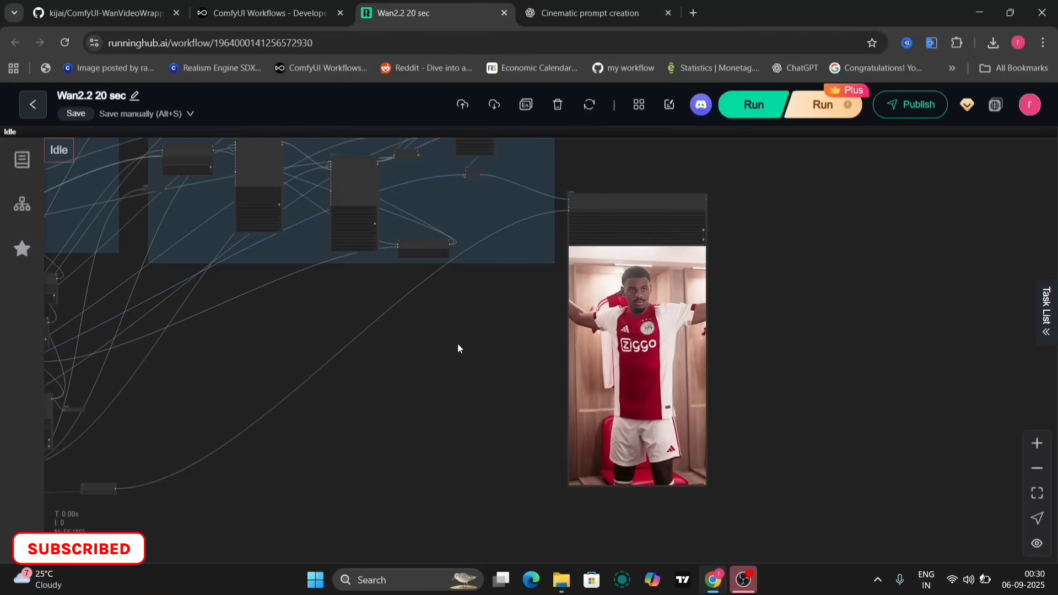
scroll(620, 302, "up", 5)
left_click_drag(871, 365, 855, 258)
scroll(855, 258, "down", 8)
scroll(855, 258, "up", 1)
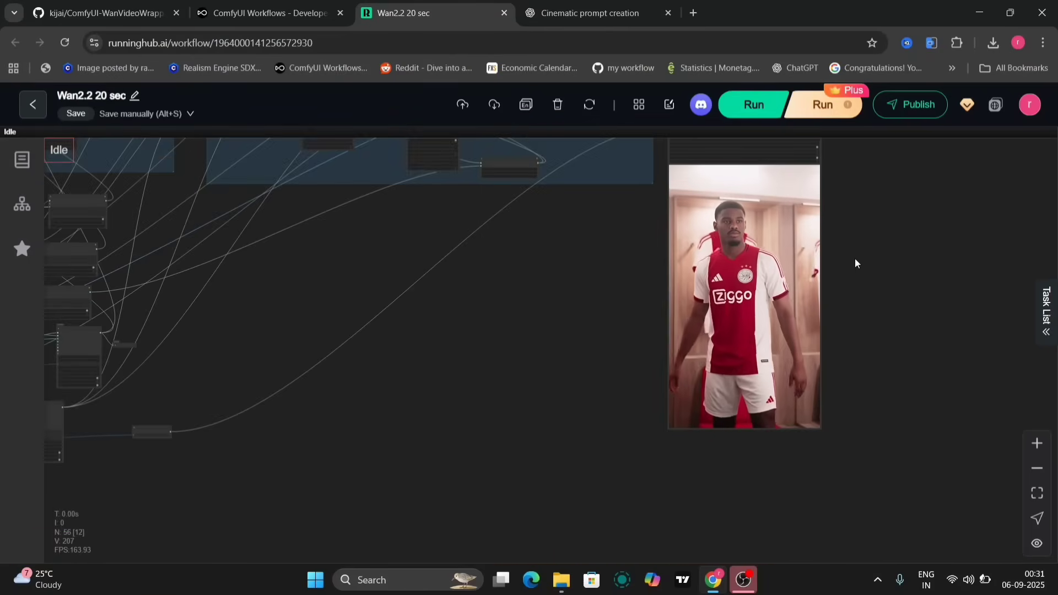
left_click(1043, 308)
left_click(950, 365)
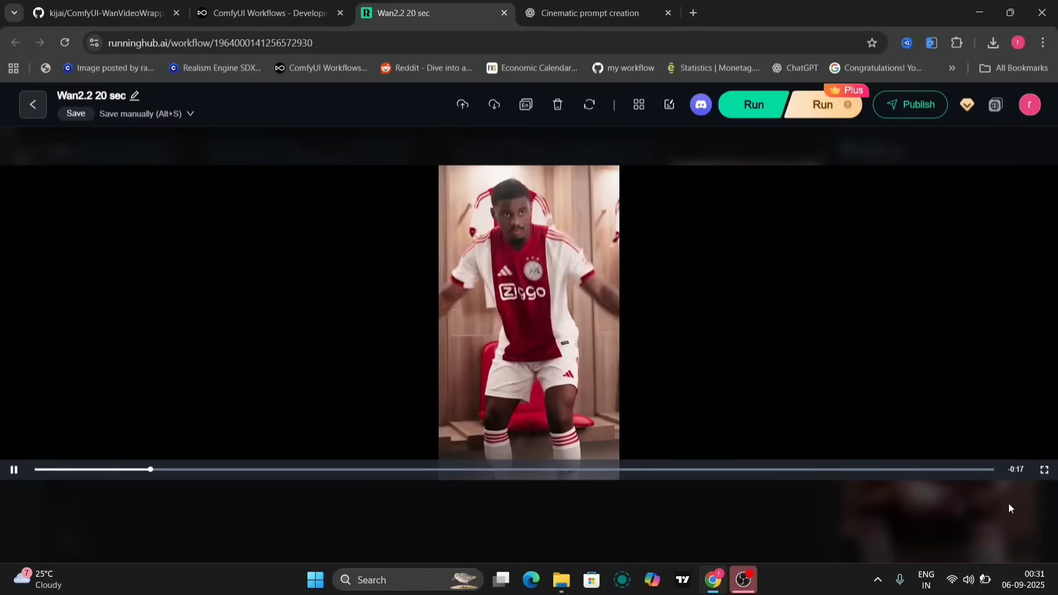
- Replay the footballer video from the Task List, collapse the panel, and open the VHS_VideoCombine node's menu
left_click(1045, 470)
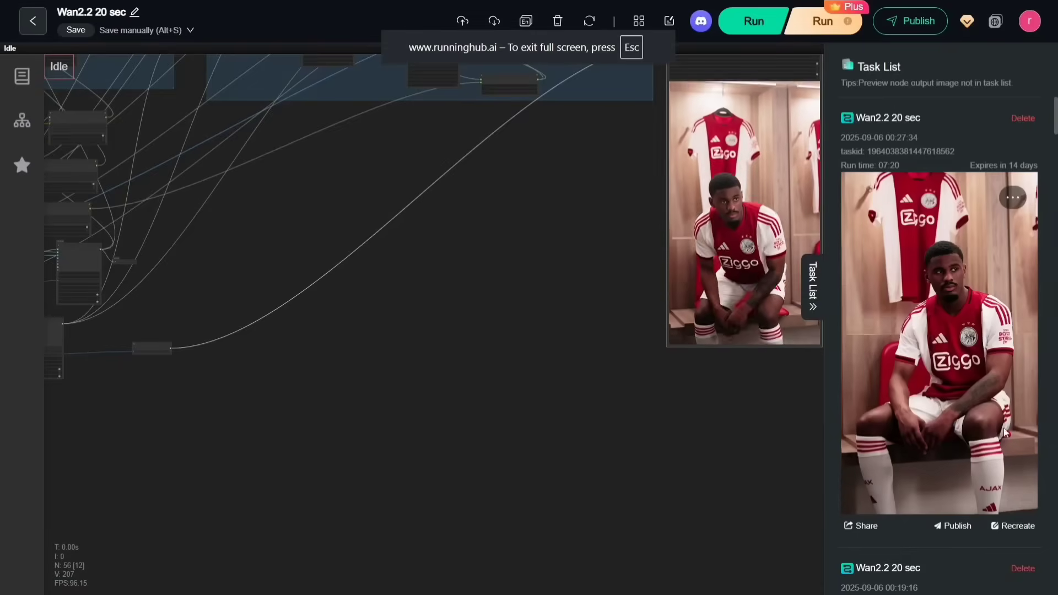
left_click(962, 350)
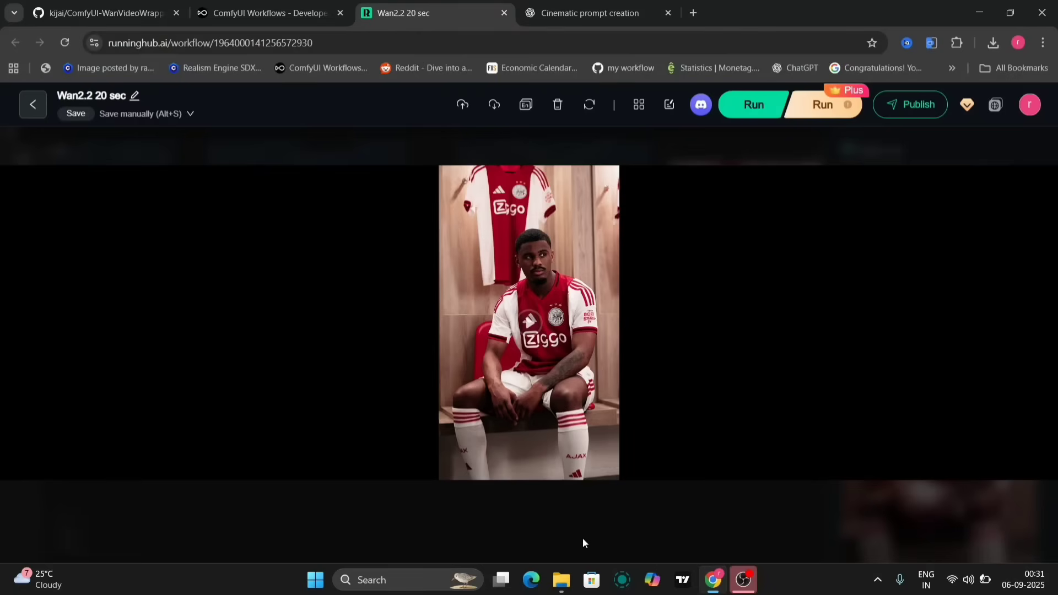
left_click(583, 538)
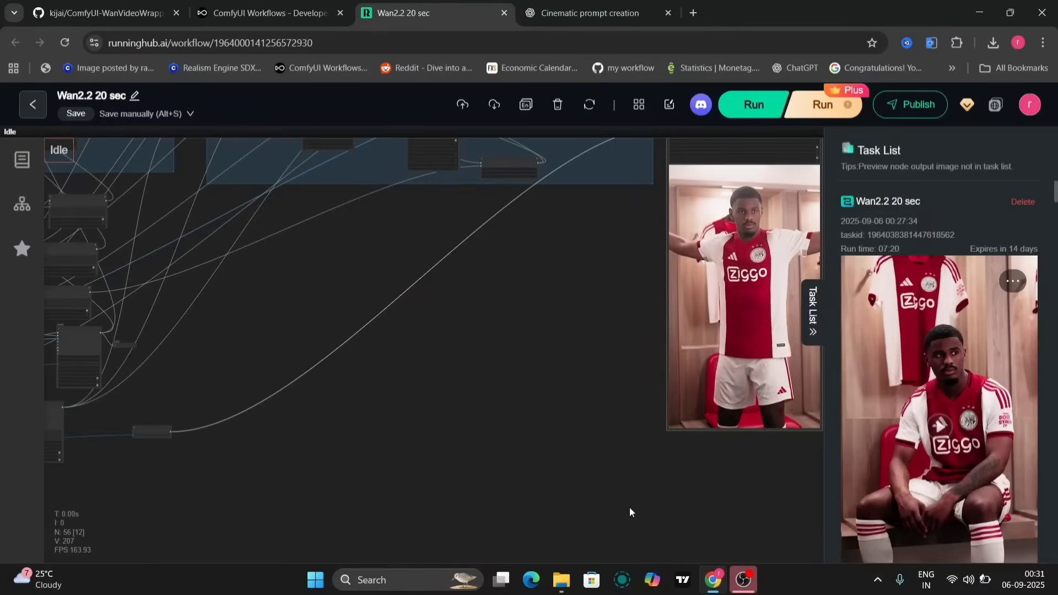
left_click(810, 318)
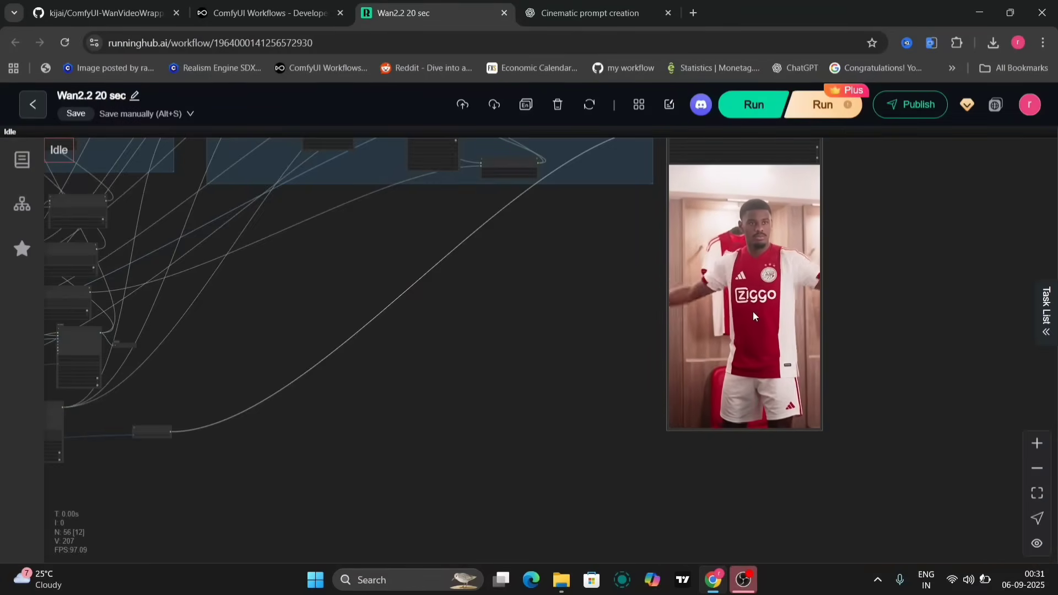
right_click(749, 312)
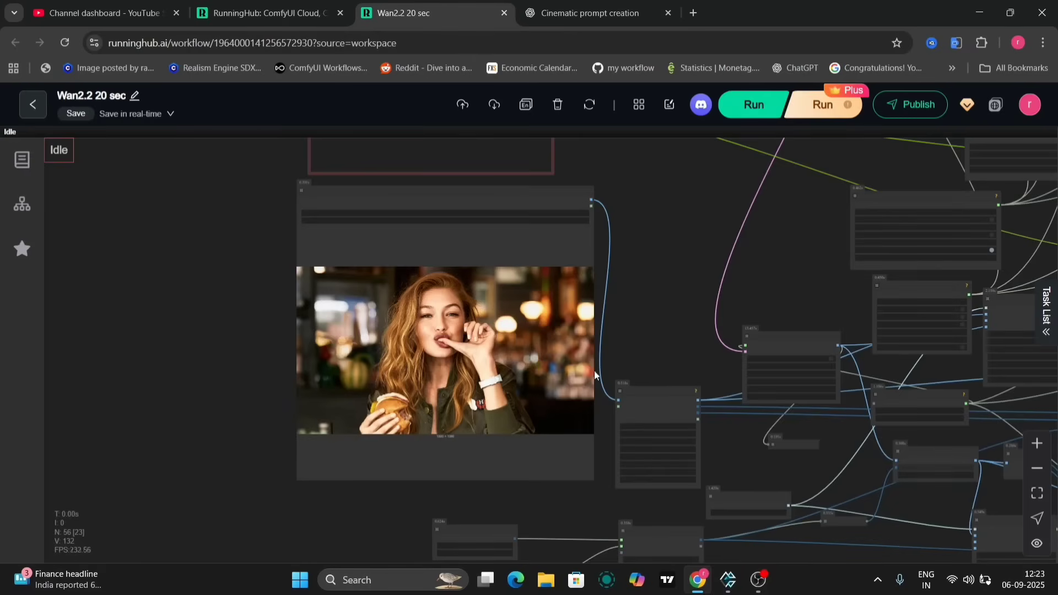
scroll(408, 387, "up", 8)
scroll(407, 387, "down", 7)
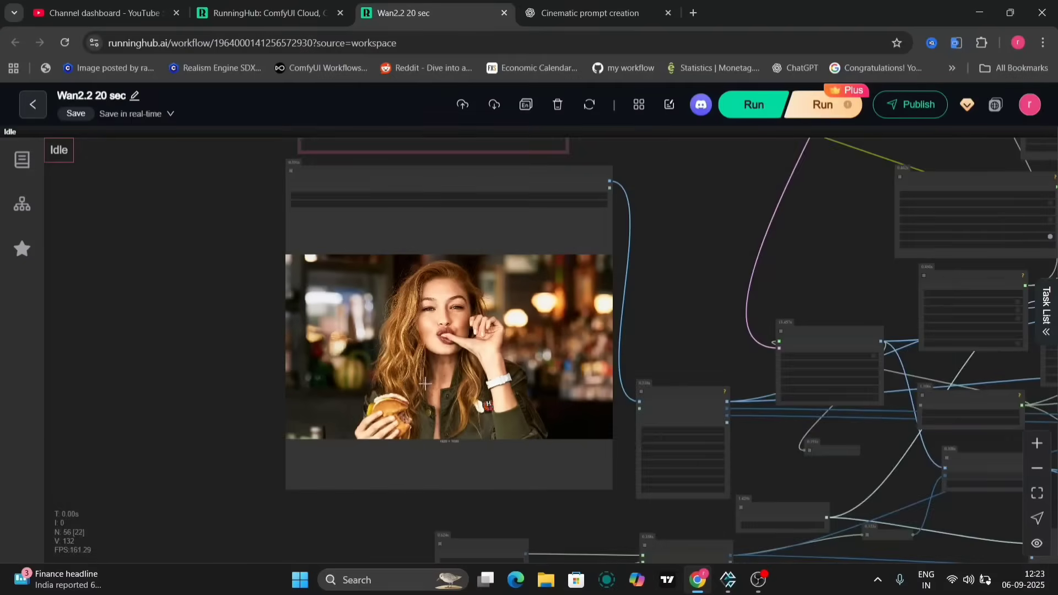
scroll(713, 455, "up", 7)
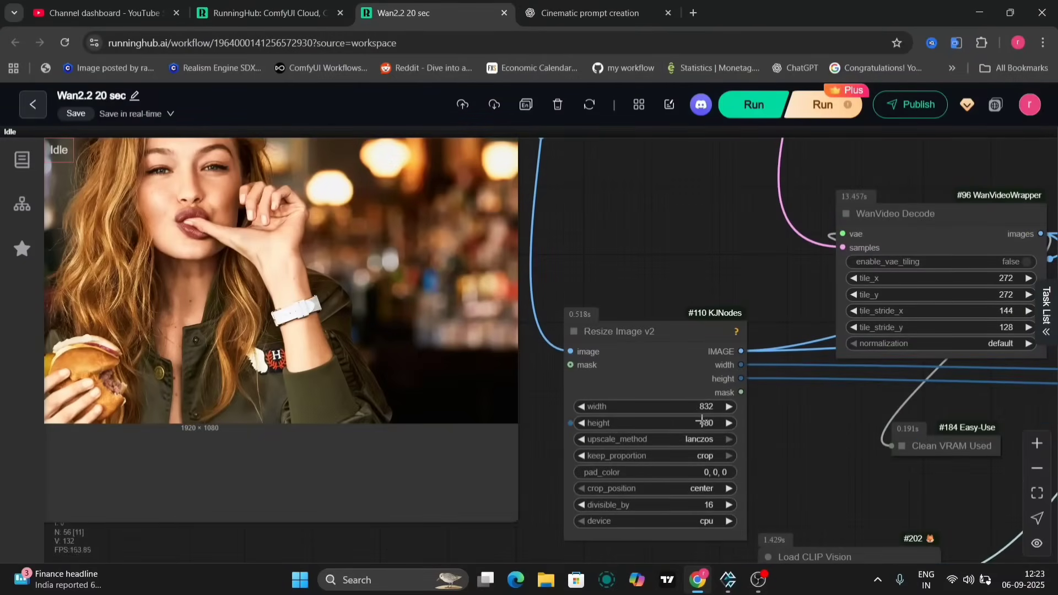
scroll(679, 258, "down", 4)
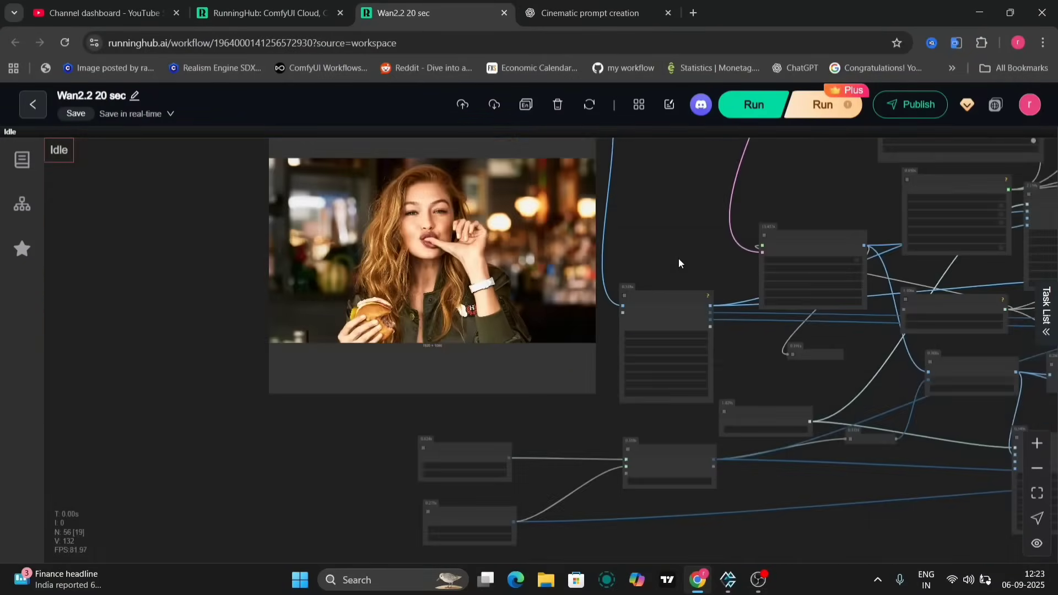
left_click_drag(679, 260, 715, 561)
left_click_drag(621, 215, 889, 322)
scroll(666, 311, "up", 10)
scroll(666, 311, "down", 9)
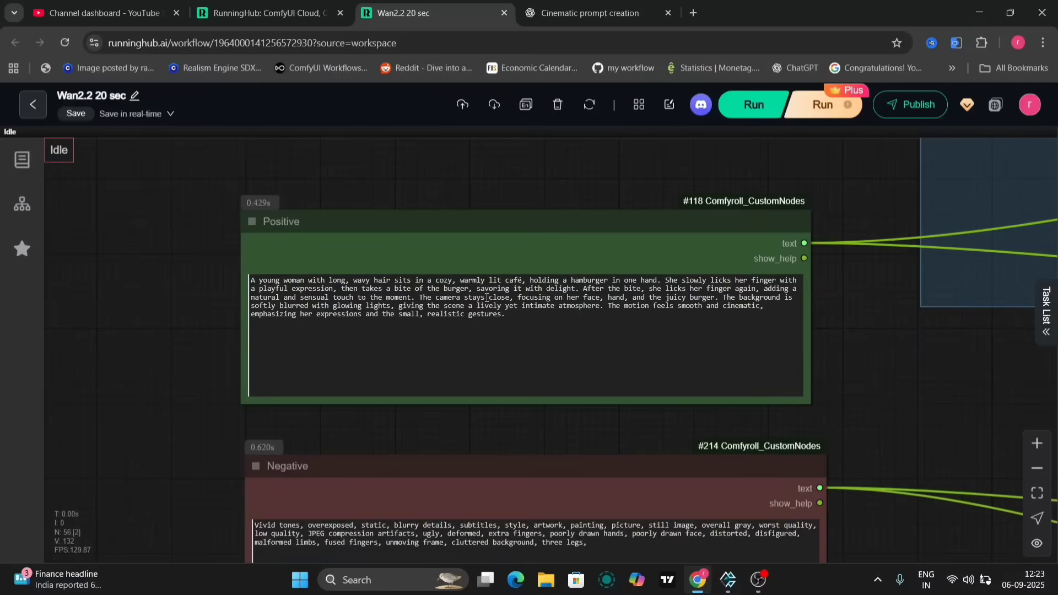
left_click_drag(455, 441, 489, 322)
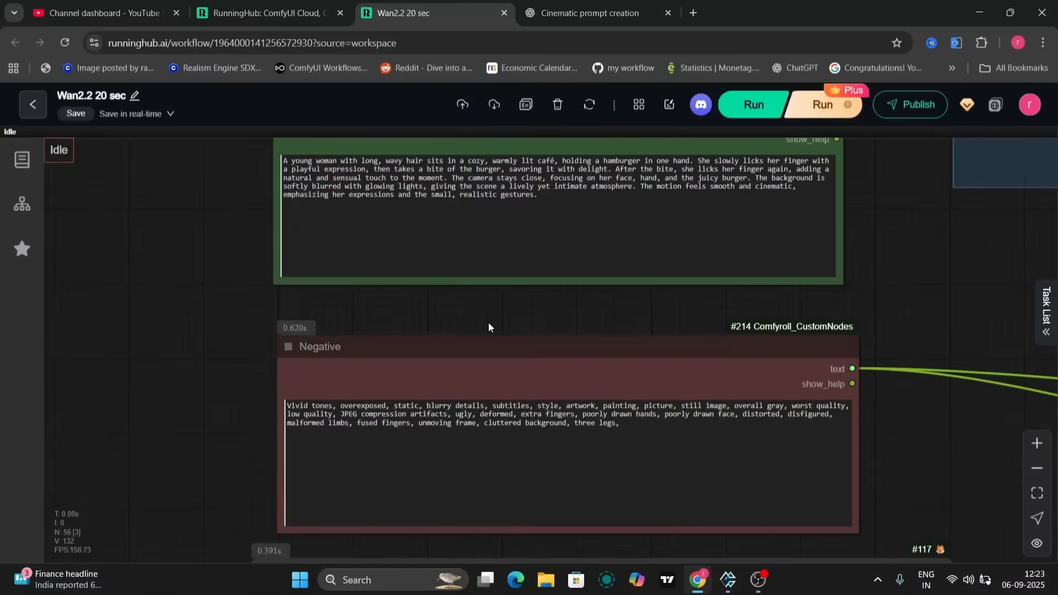
scroll(875, 348, "down", 10)
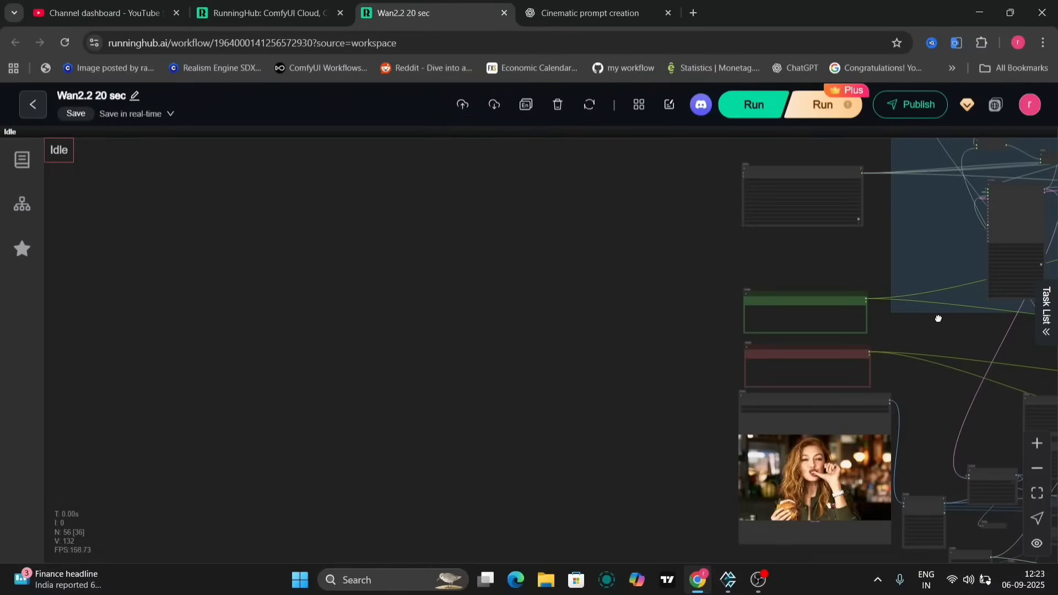
left_click_drag(939, 319, 627, 423)
scroll(551, 301, "up", 10)
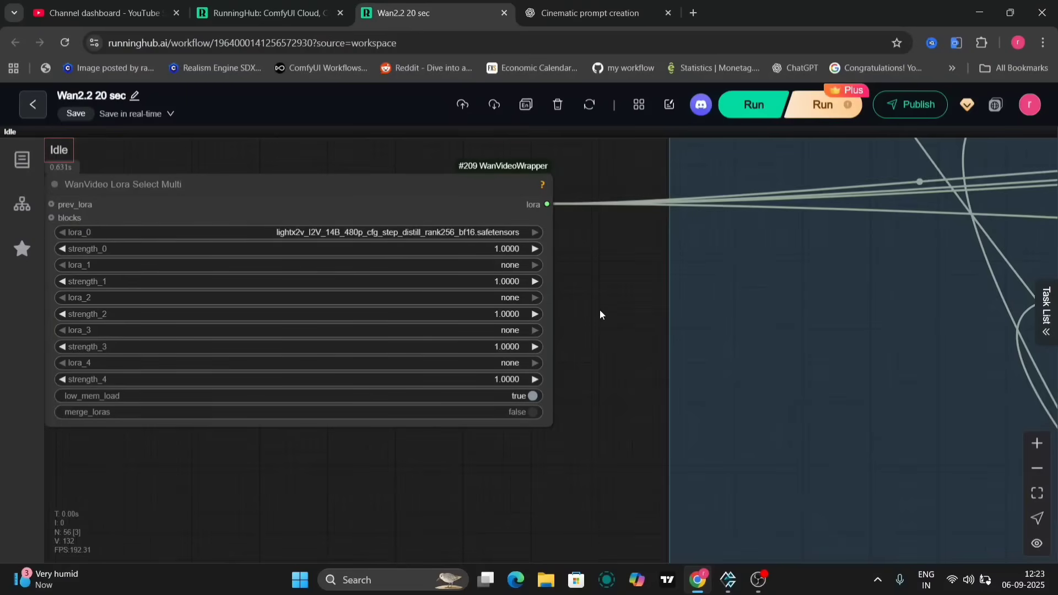
scroll(623, 369, "down", 10)
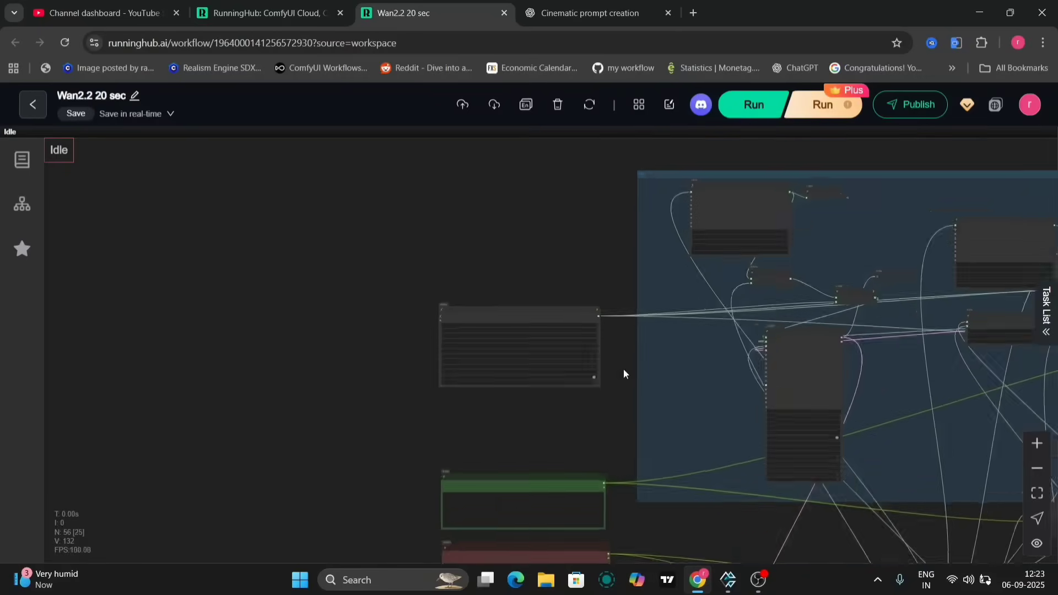
left_click_drag(624, 369, 274, 409)
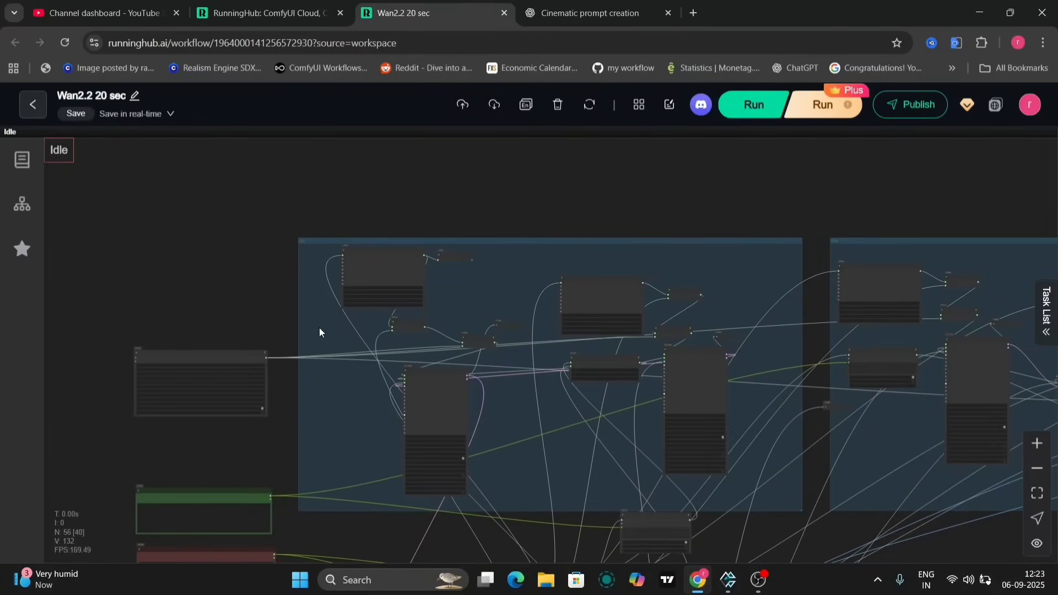
scroll(319, 328, "up", 8)
left_click_drag(247, 334, 109, 304)
scroll(411, 262, "up", 5)
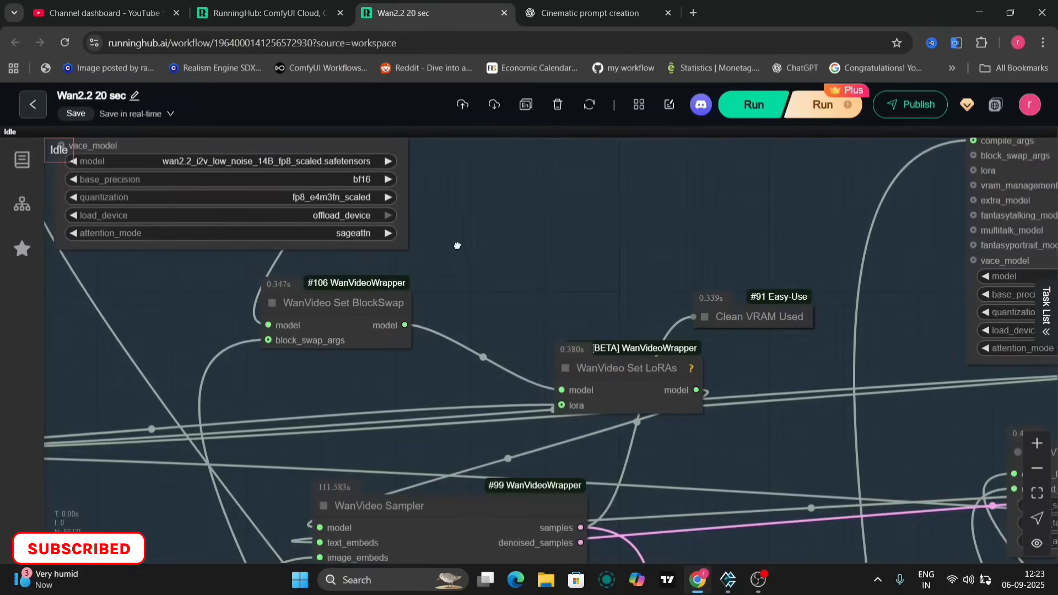
left_click_drag(459, 245, 496, 386)
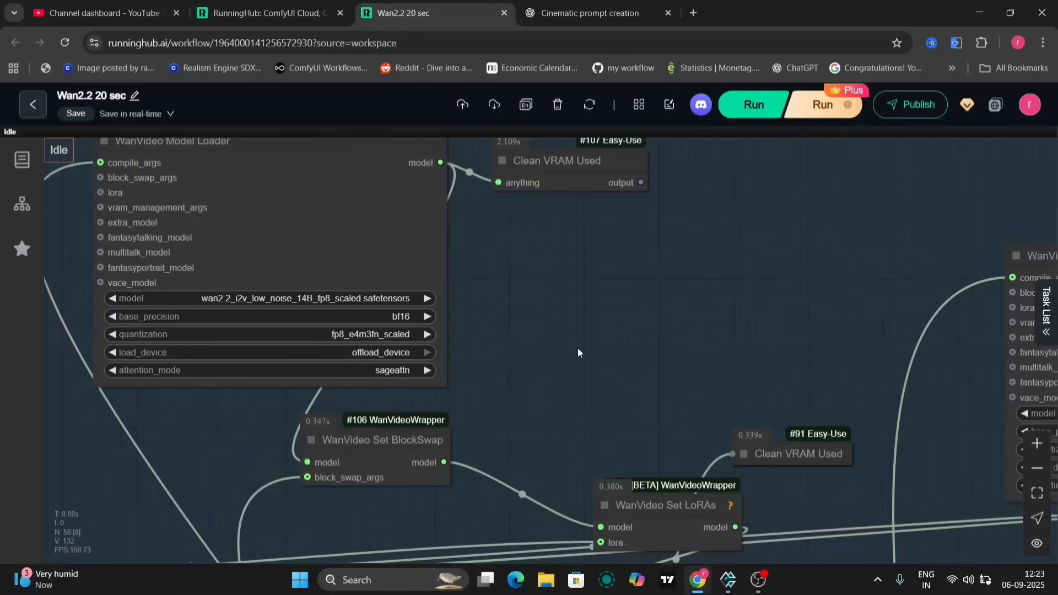
scroll(577, 348, "down", 5)
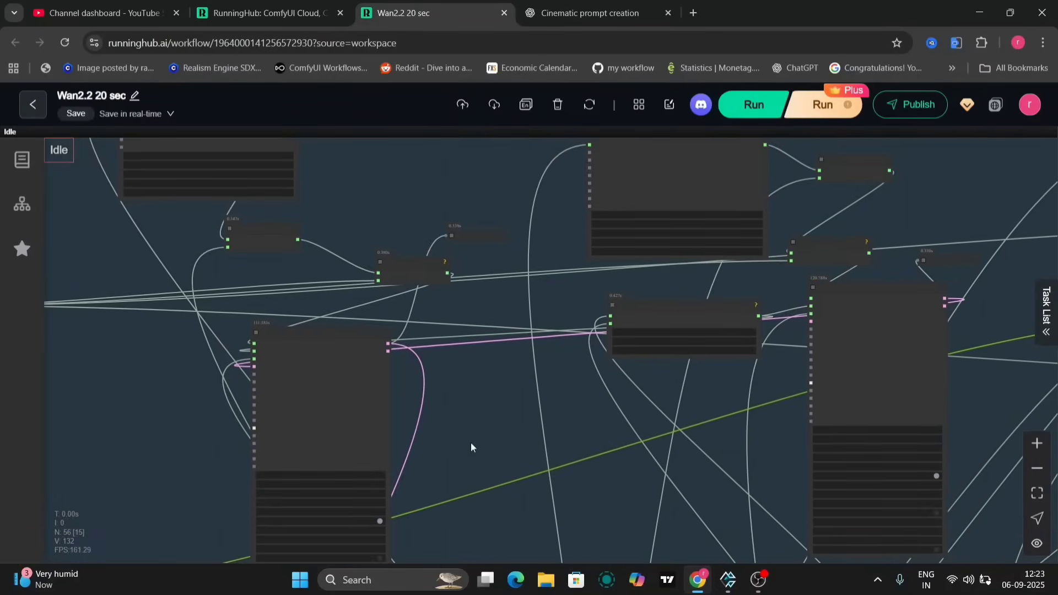
scroll(472, 446, "up", 5)
scroll(471, 446, "down", 5)
left_click_drag(471, 444, 447, 501)
scroll(676, 325, "up", 5)
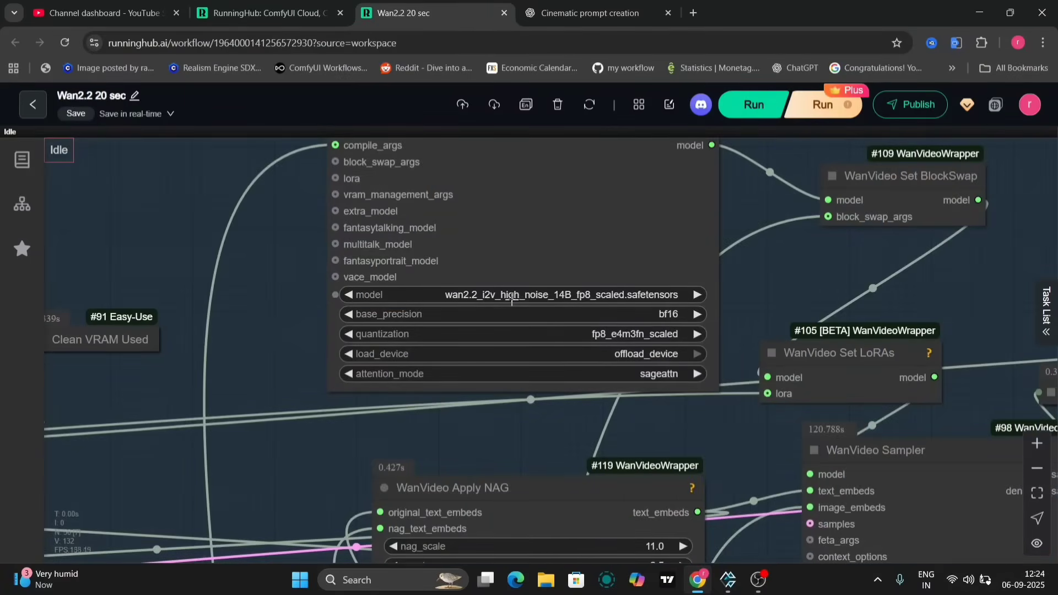
scroll(762, 471, "down", 5)
scroll(597, 208, "up", 3)
scroll(629, 291, "up", 3)
scroll(660, 326, "up", 1)
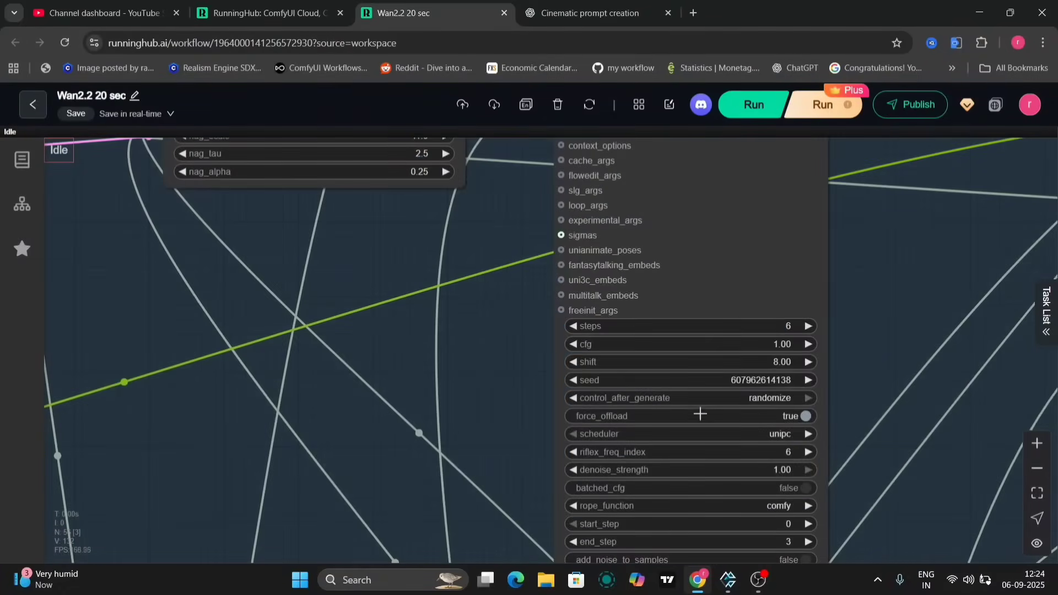
left_click_drag(425, 310, 548, 421)
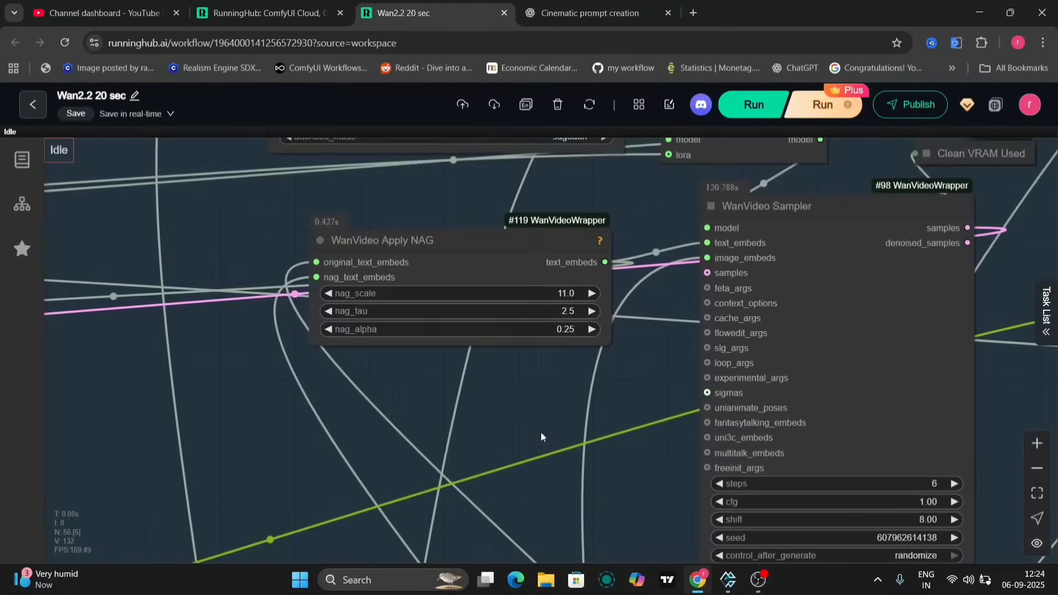
scroll(229, 451, "down", 2)
scroll(926, 166, "up", 3)
left_click_drag(816, 286, 926, 155)
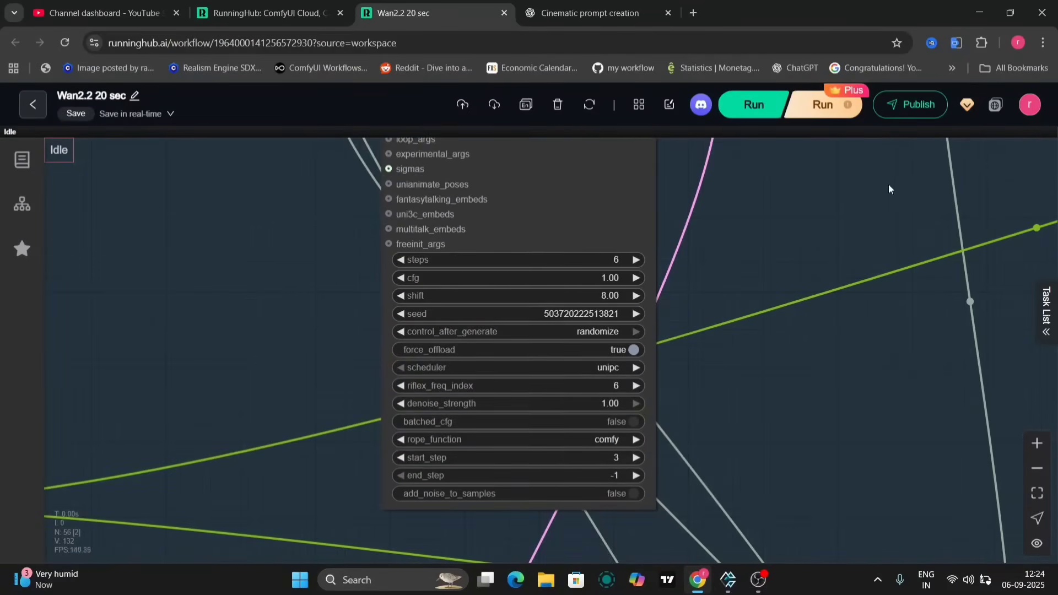
scroll(913, 175, "down", 2)
left_click_drag(402, 563, 287, 578)
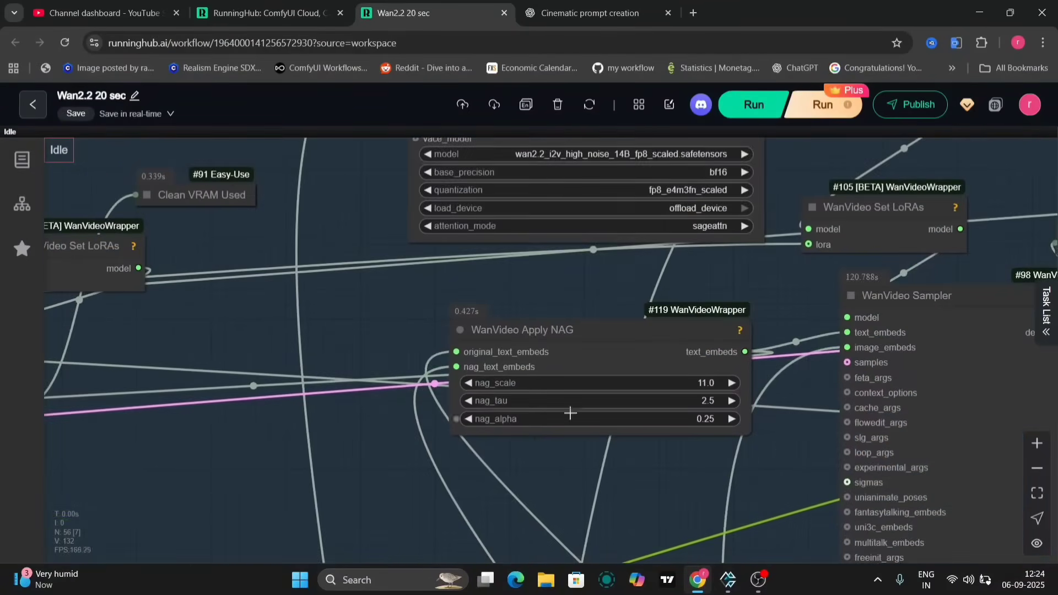
scroll(730, 505, "down", 5)
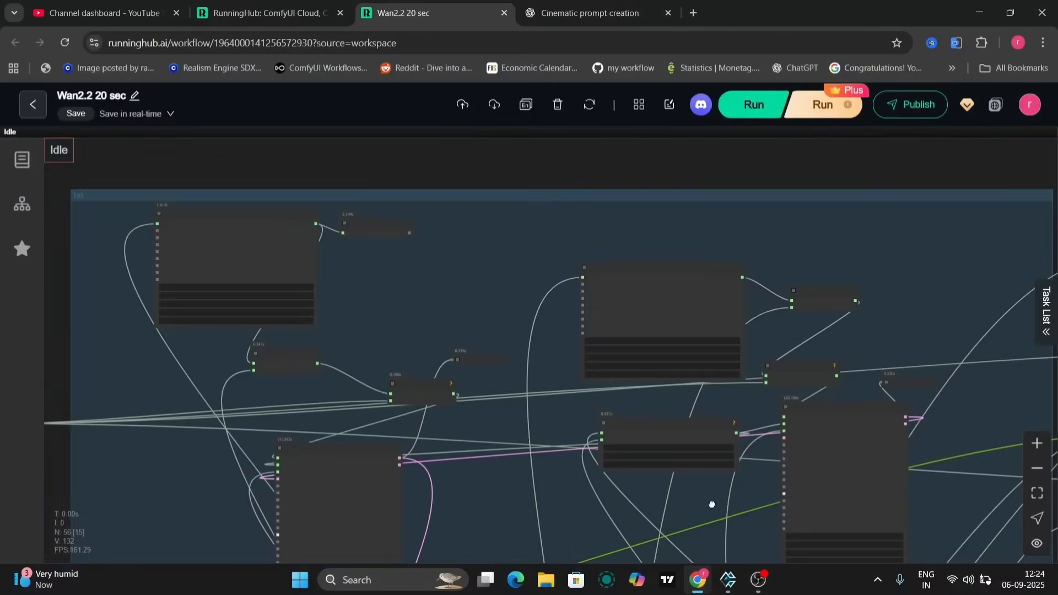
left_click_drag(728, 503, 680, 501)
scroll(333, 407, "up", 2)
left_click_drag(683, 296, 518, 398)
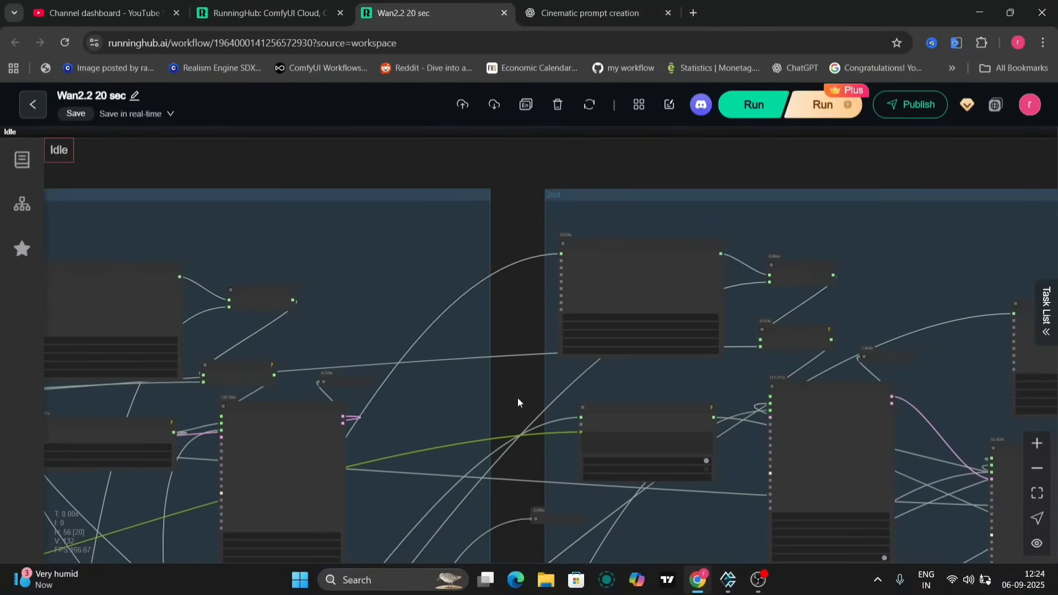
scroll(713, 367, "up", 5)
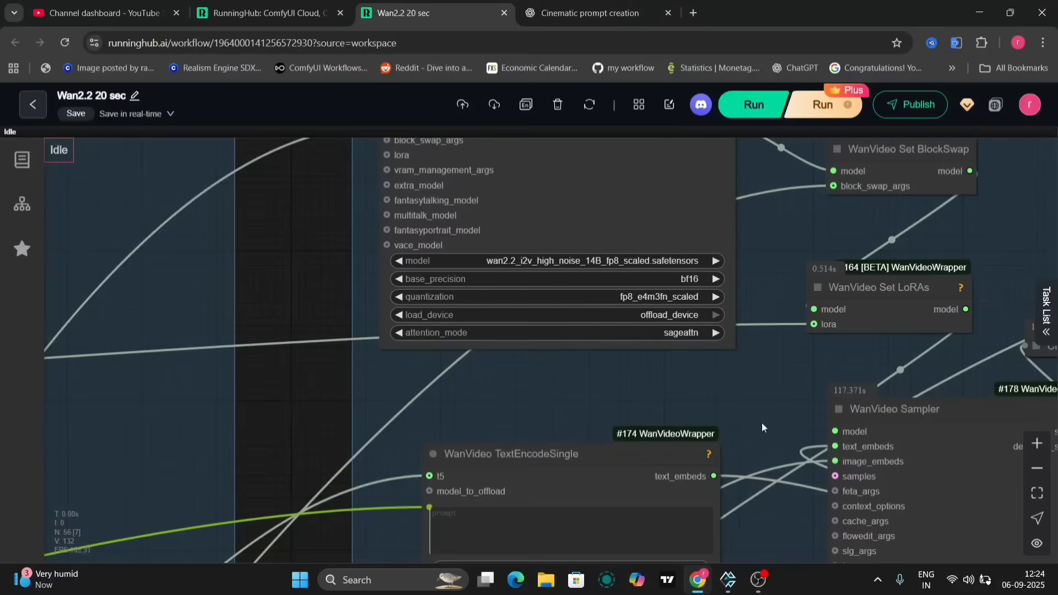
left_click_drag(770, 415, 711, 272)
scroll(670, 504, "down", 5)
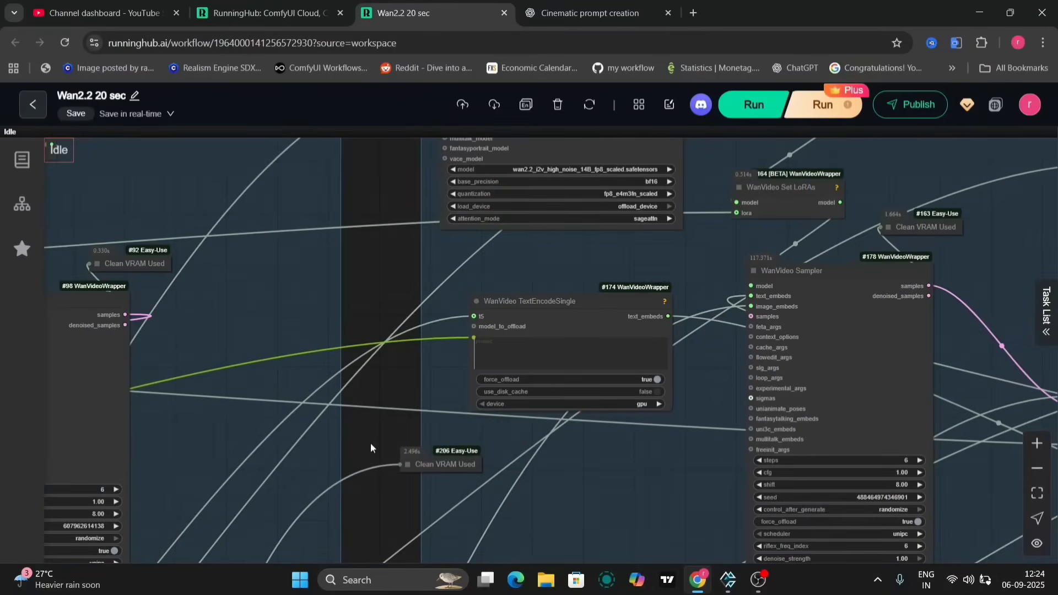
scroll(370, 445, "down", 5)
left_click_drag(371, 447, 775, 300)
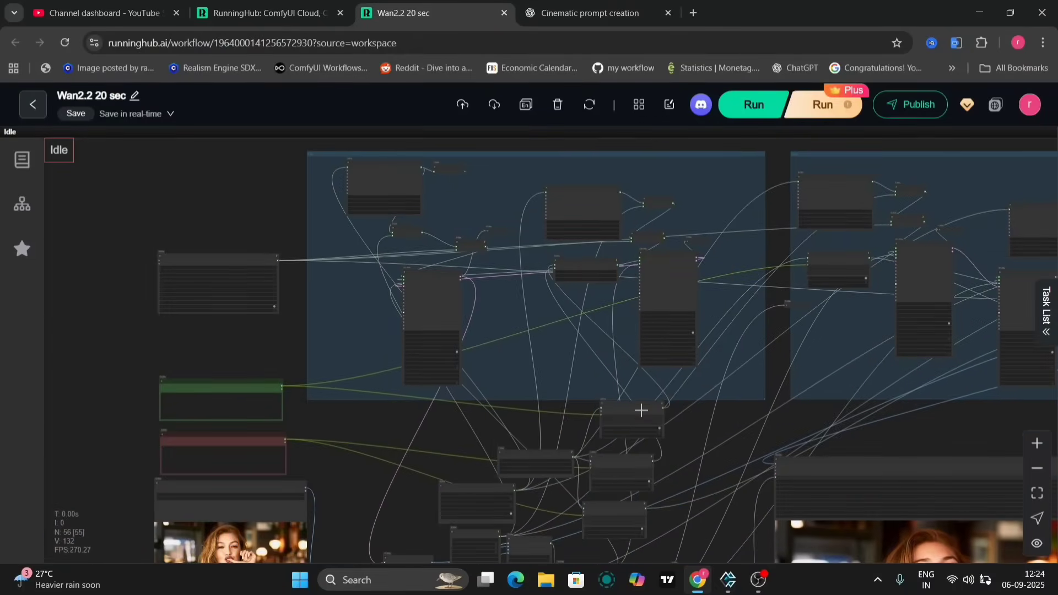
scroll(637, 409, "up", 5)
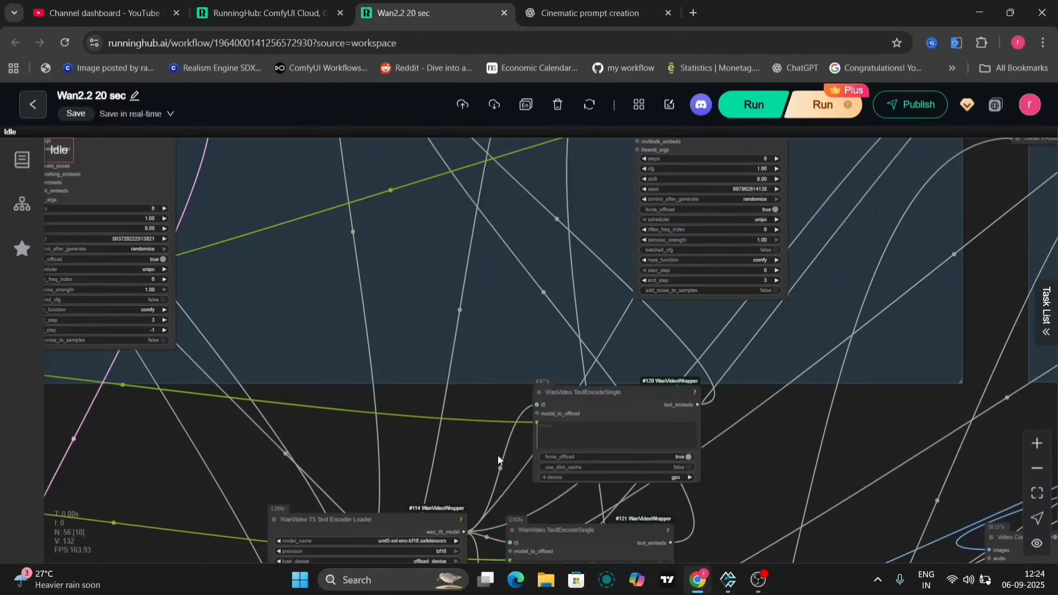
scroll(497, 455, "down", 5)
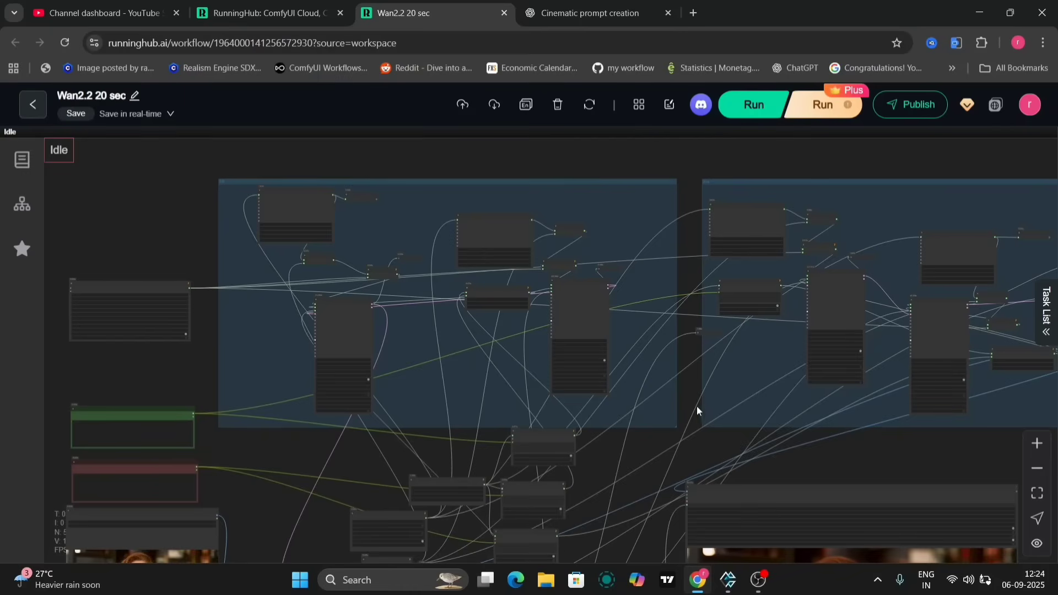
left_click_drag(809, 455, 585, 495)
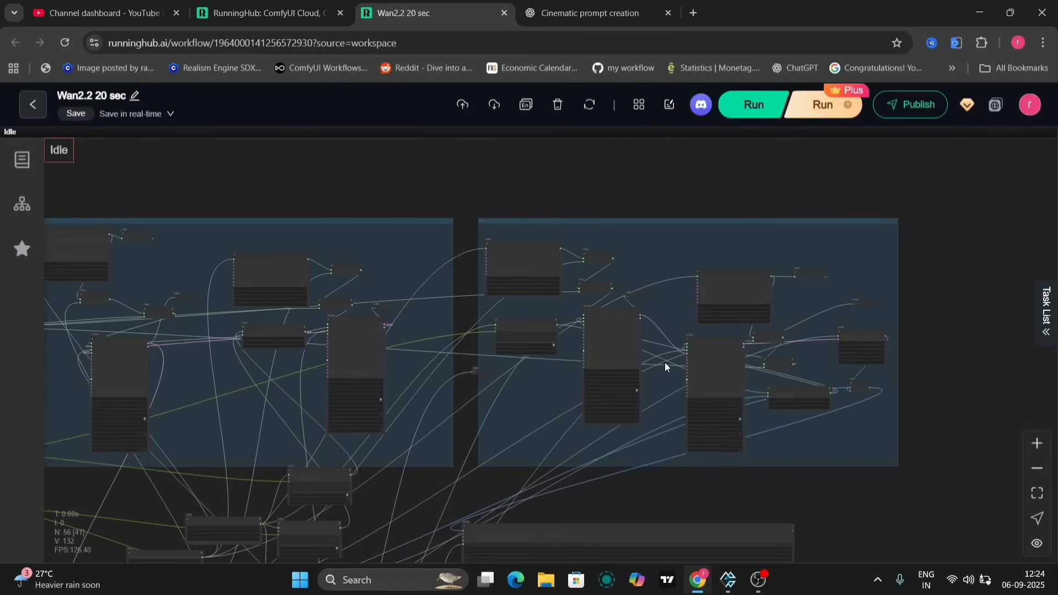
scroll(666, 357, "up", 5)
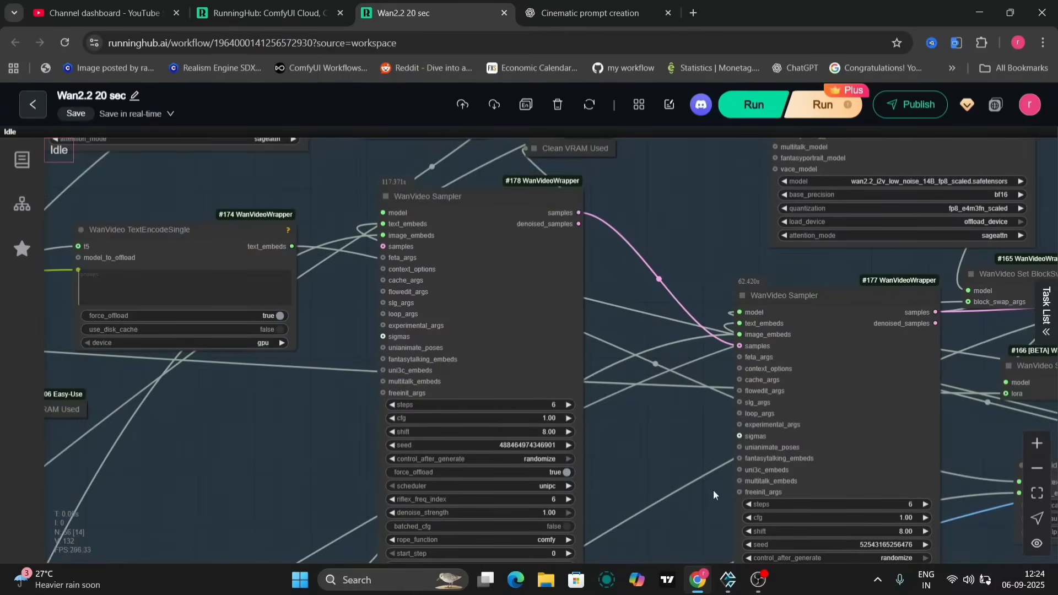
left_click_drag(712, 492, 629, 352)
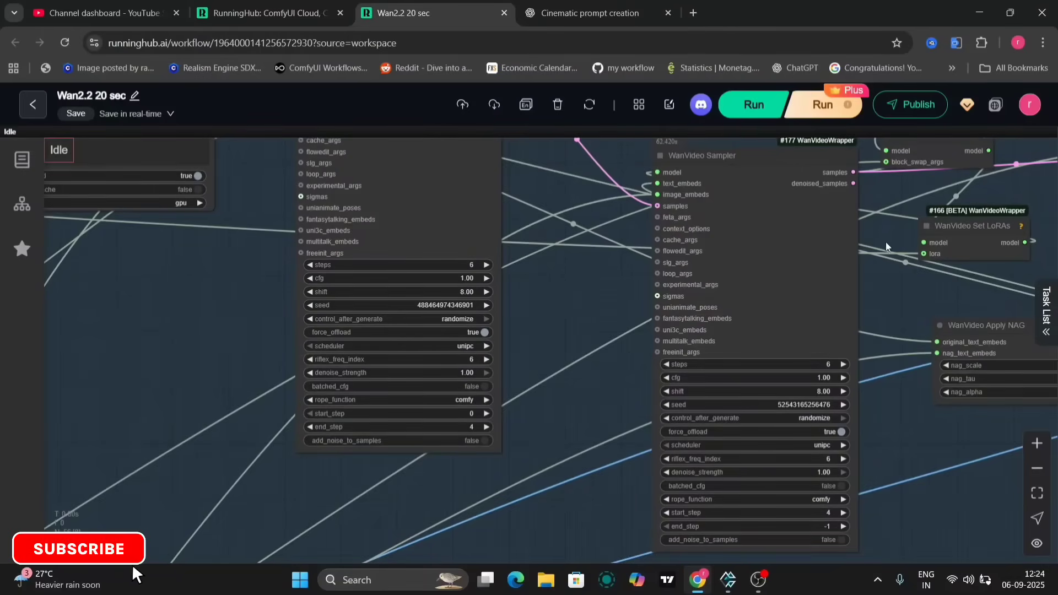
left_click_drag(833, 297, 570, 579)
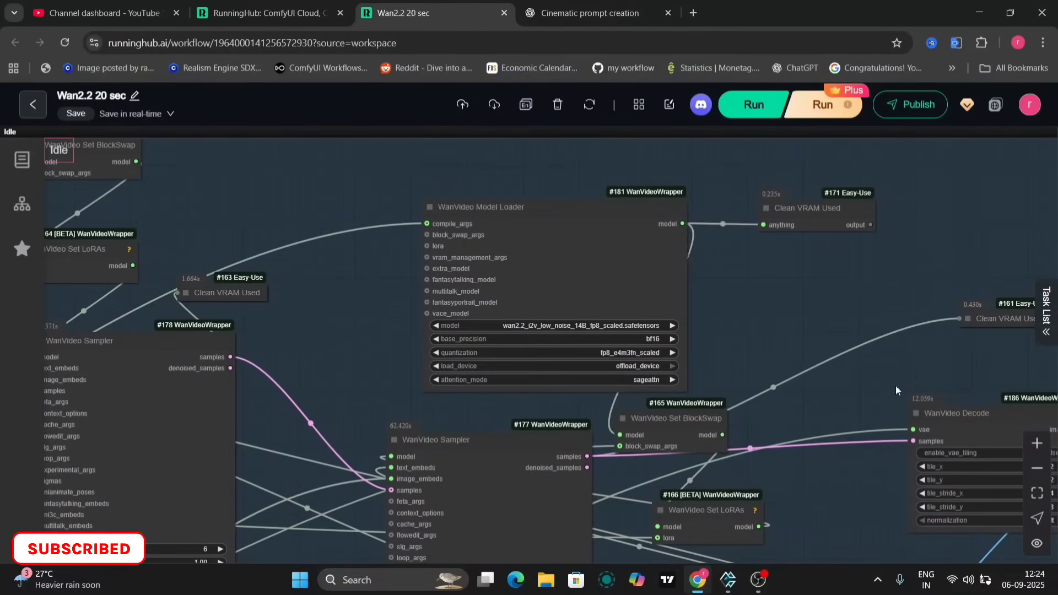
left_click_drag(873, 479, 665, 434)
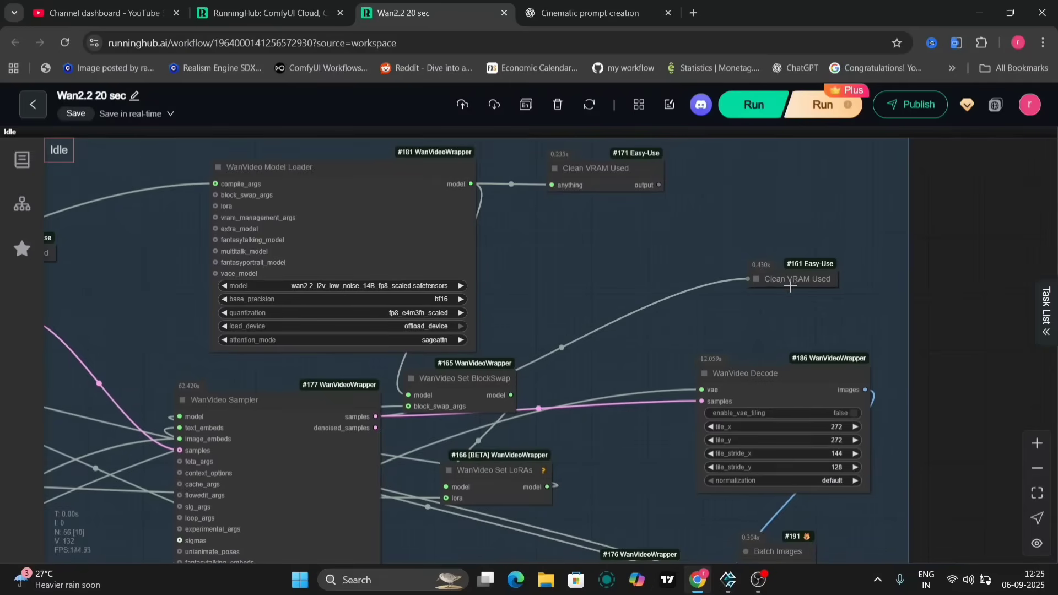
left_click_drag(931, 471, 561, 244)
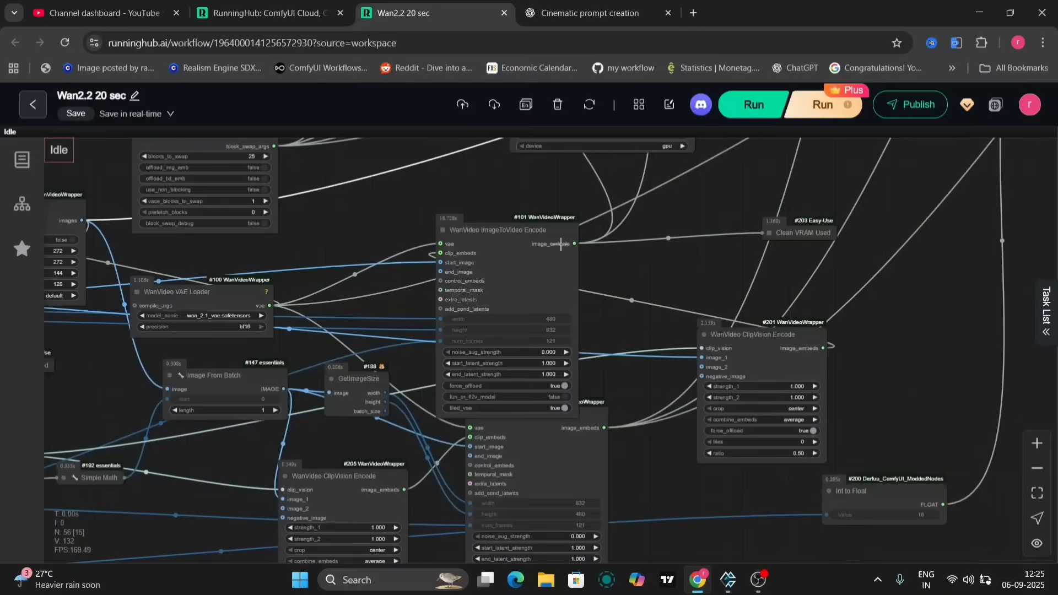
scroll(577, 487, "down", 5)
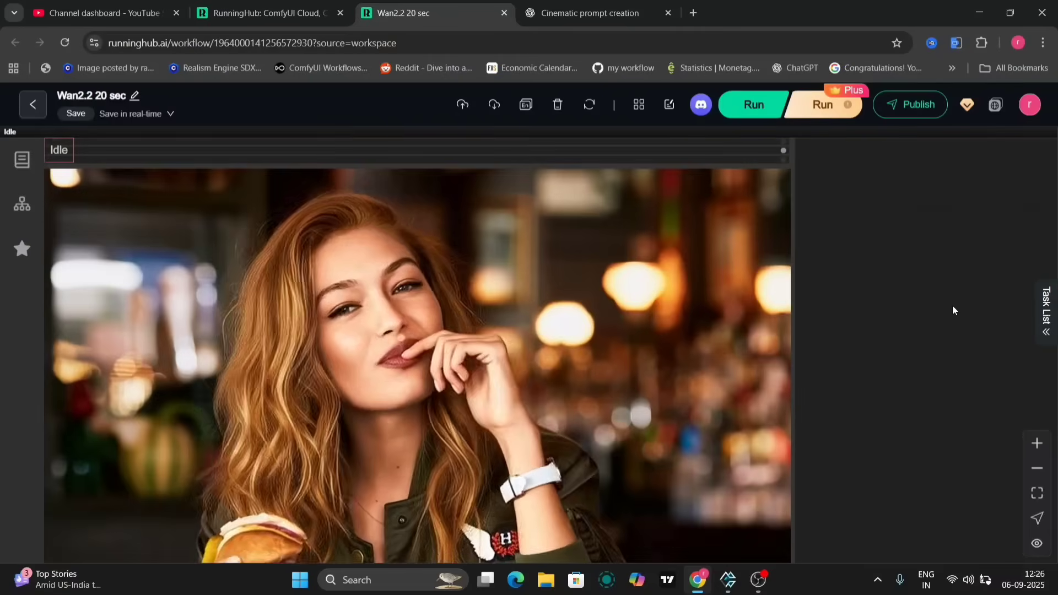
- Watch the burger video play in the VHS_VideoCombine node and open its context menu
left_click_drag(953, 305, 1004, 253)
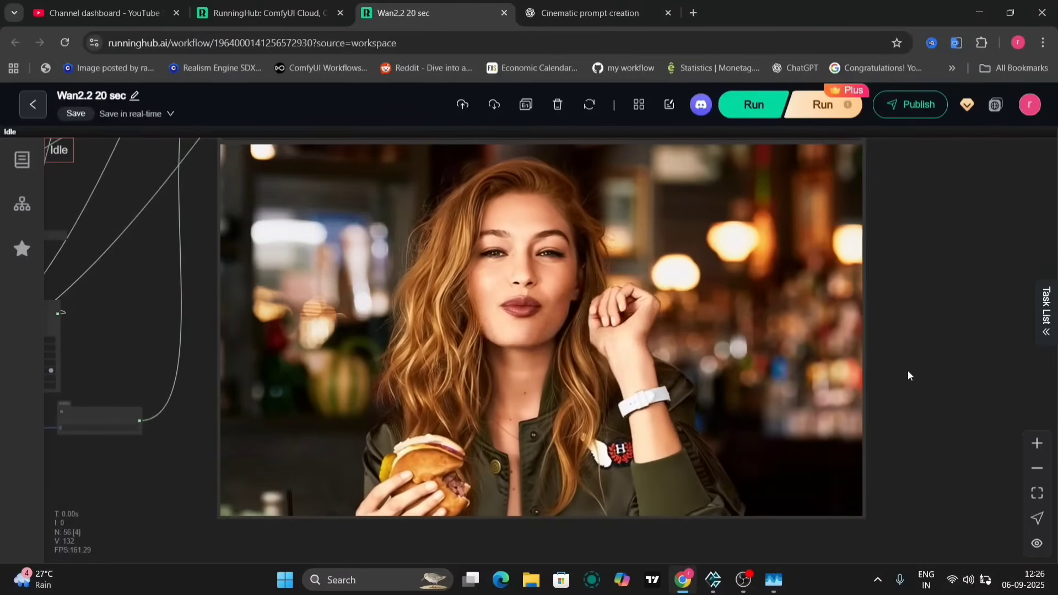
left_click_drag(908, 372, 906, 400)
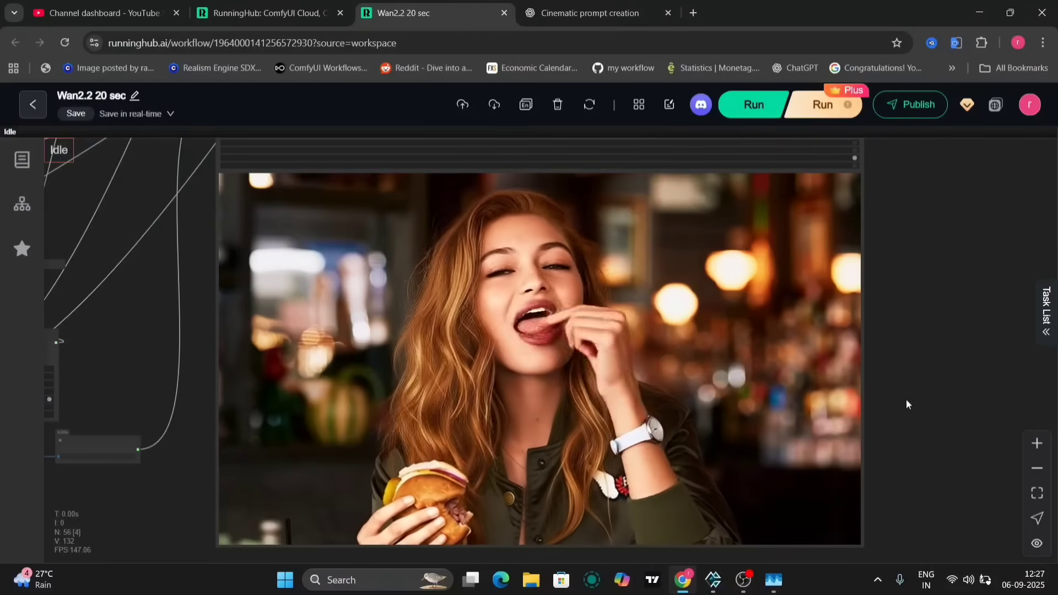
right_click(751, 194)
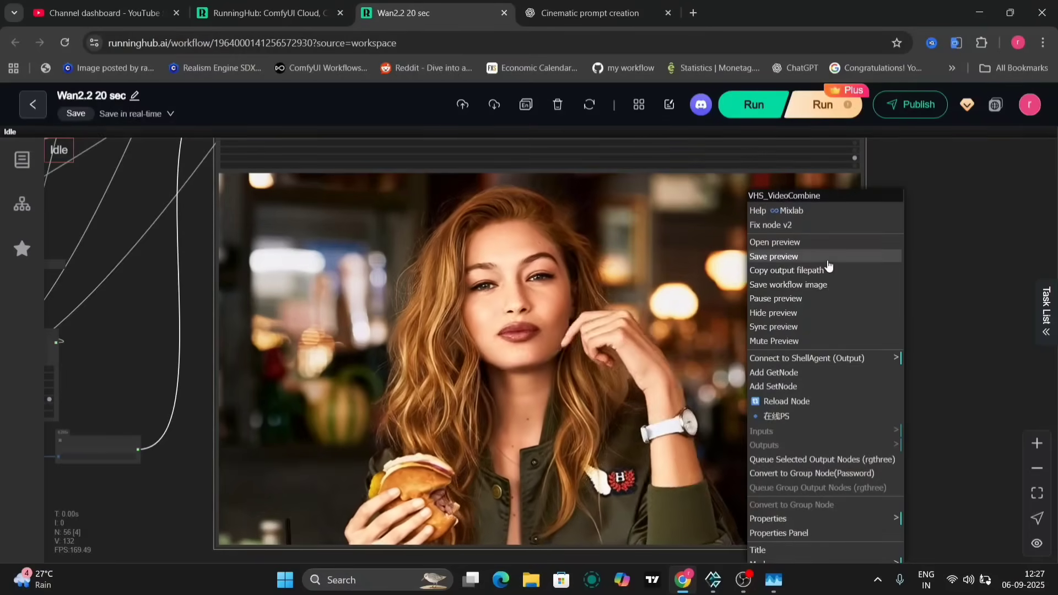
- Preview the 19-second burger video, replay it from the Task List, and close the overlay
left_click(827, 258)
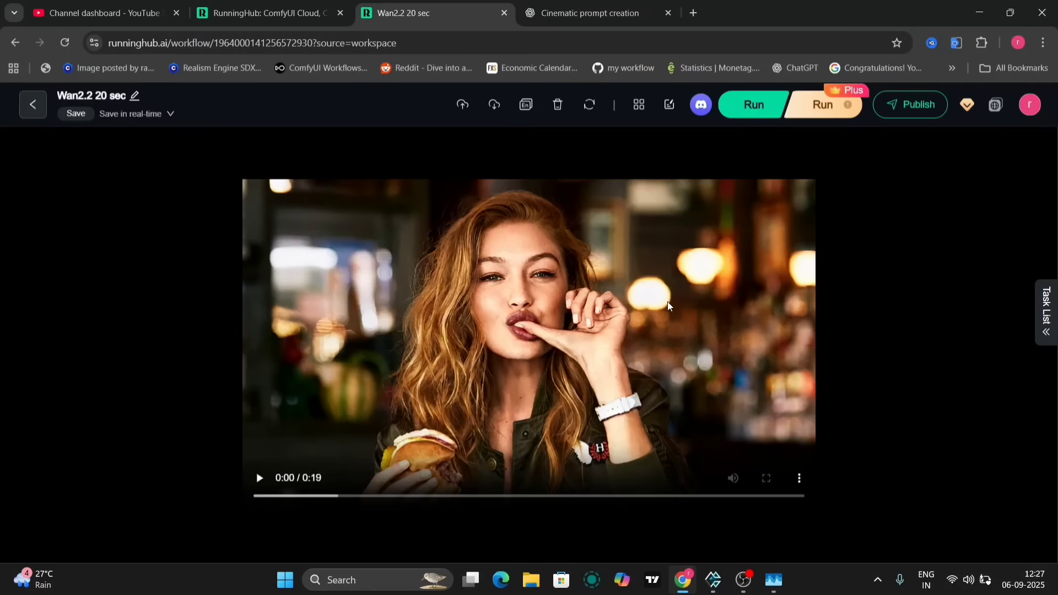
key("alt+Left")
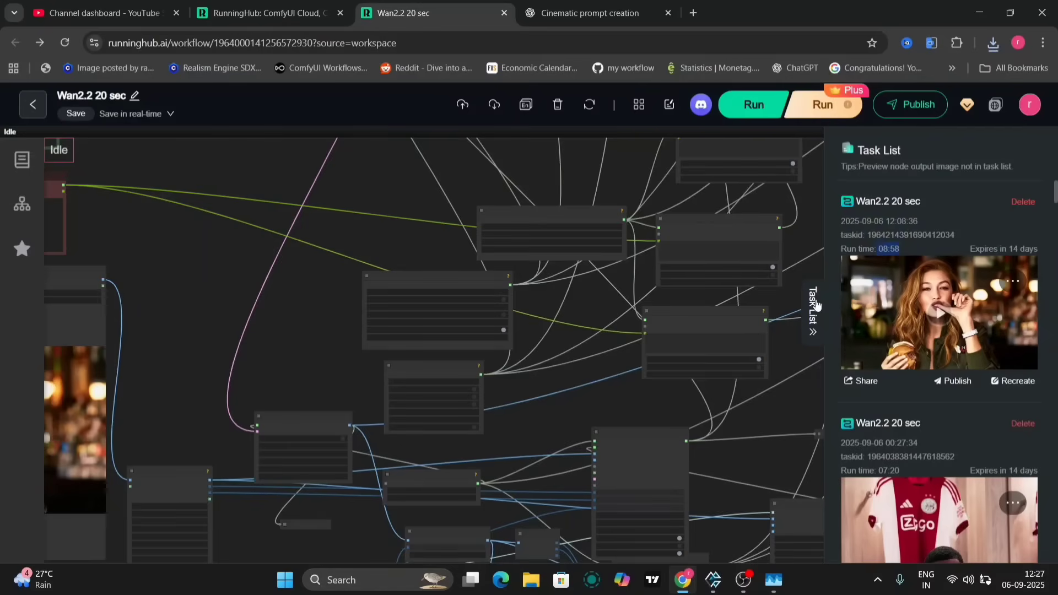
left_click(962, 327)
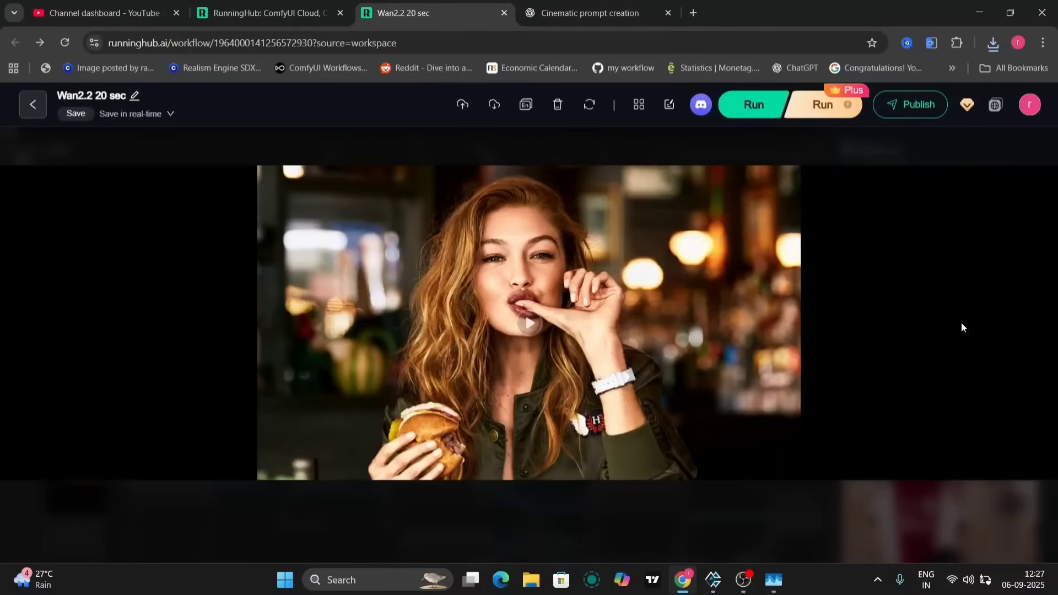
left_click(527, 326)
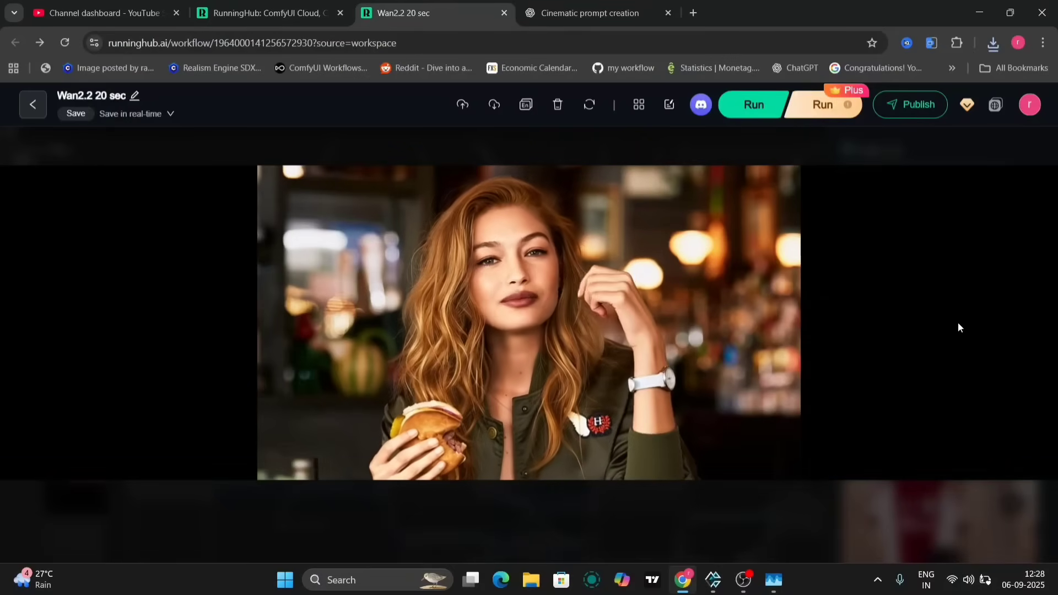
left_click(959, 323)
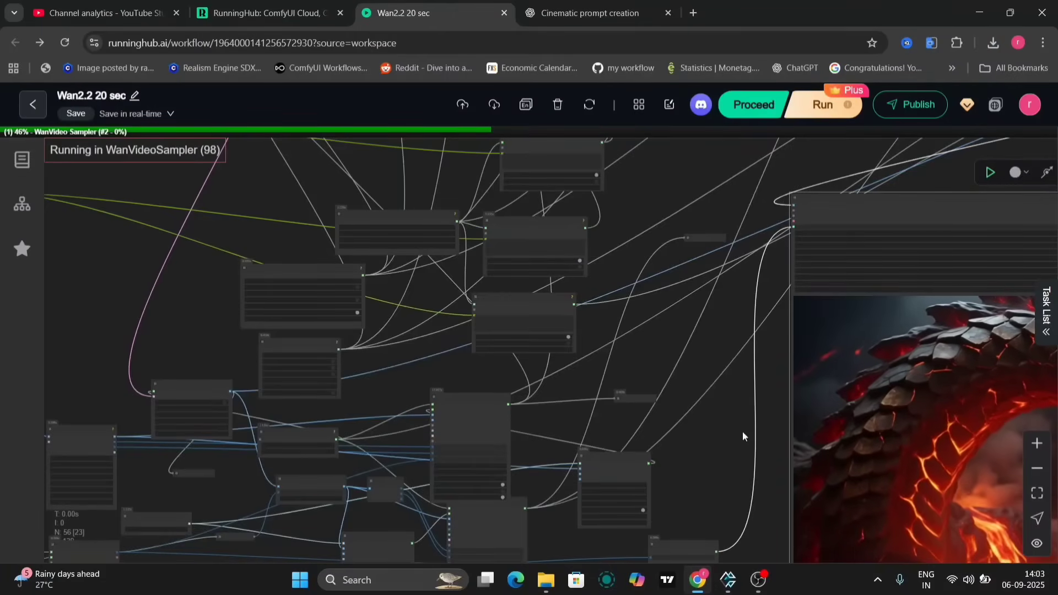
- From the Task List, play the finished 09:37 lava dragon video, then close its preview
left_click(756, 584)
left_click(755, 587)
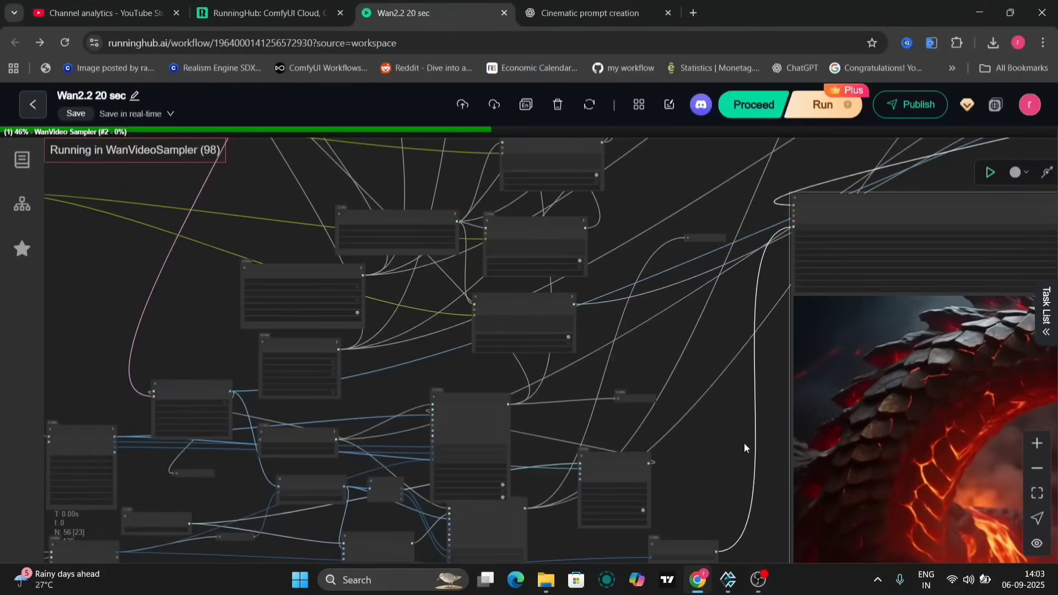
left_click_drag(744, 447, 422, 339)
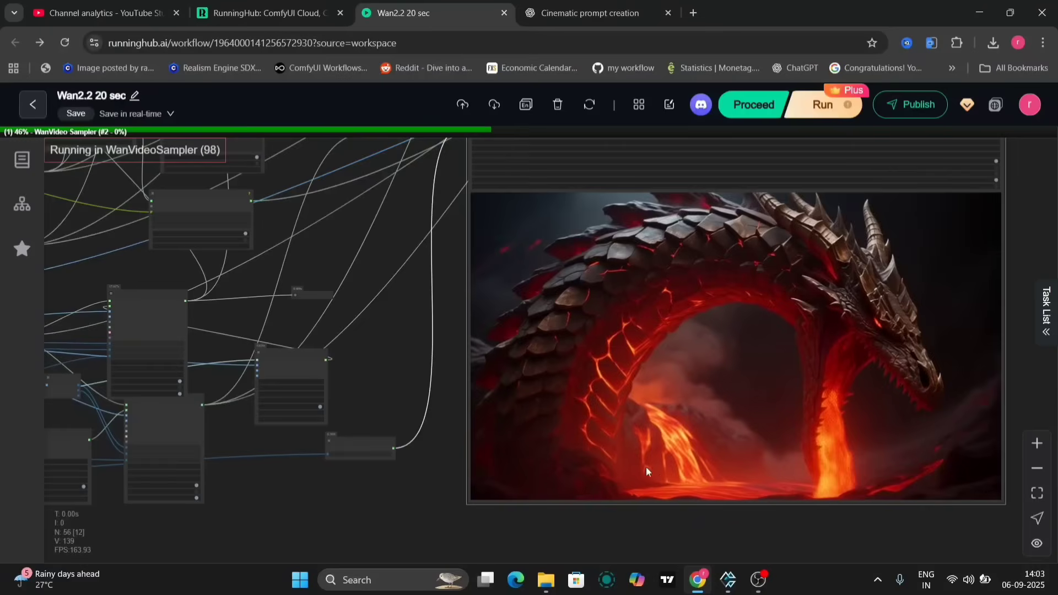
left_click(1049, 329)
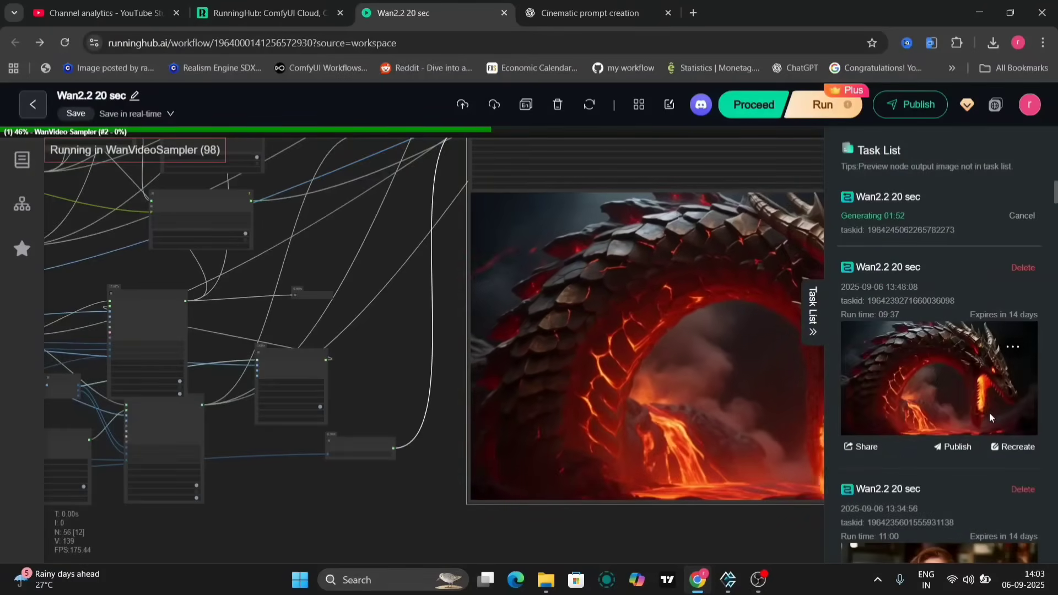
left_click(954, 401)
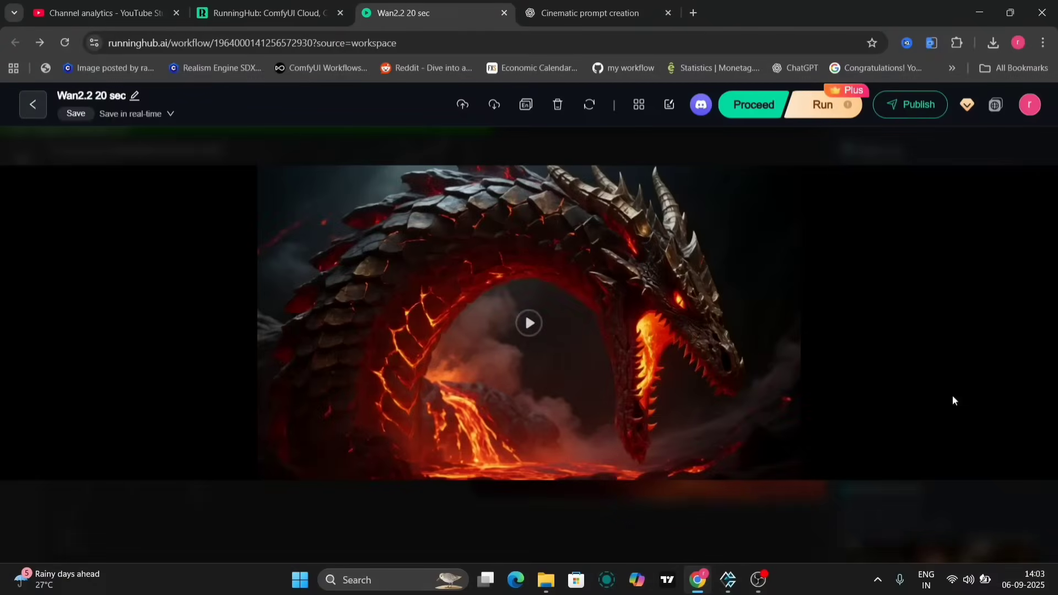
left_click(528, 325)
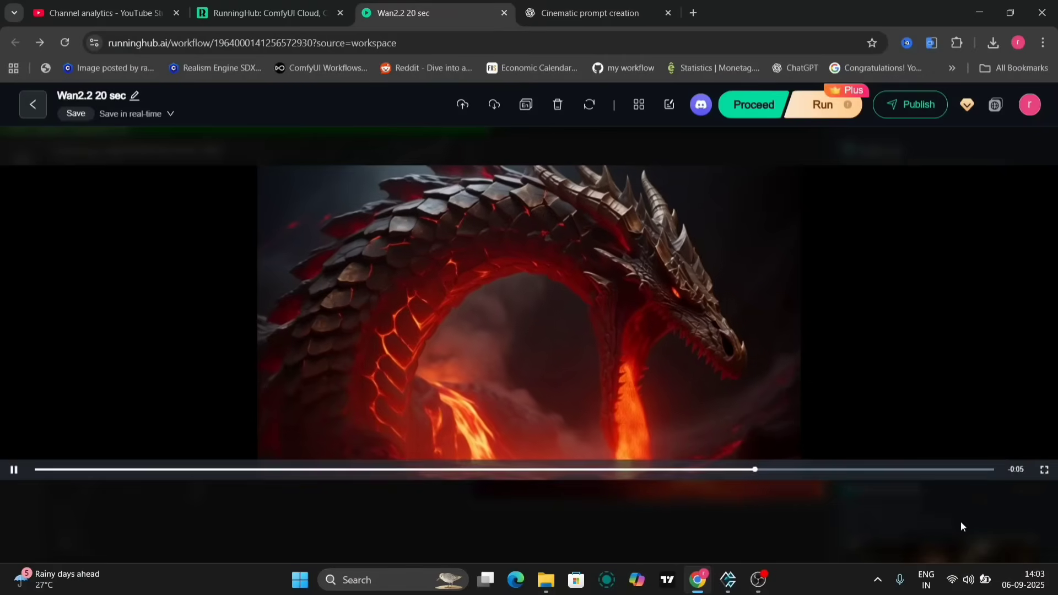
left_click(961, 522)
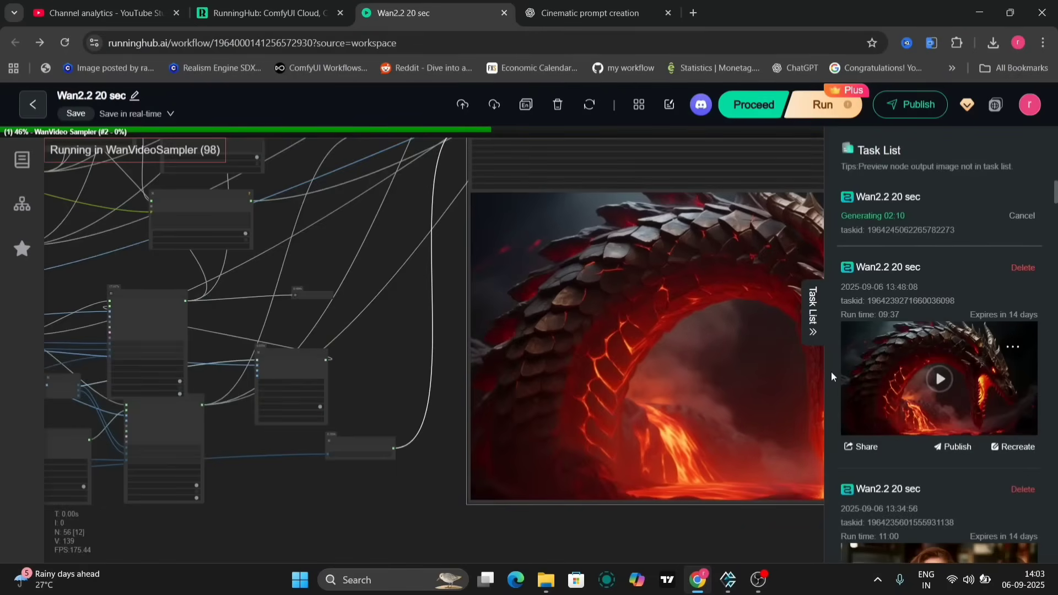